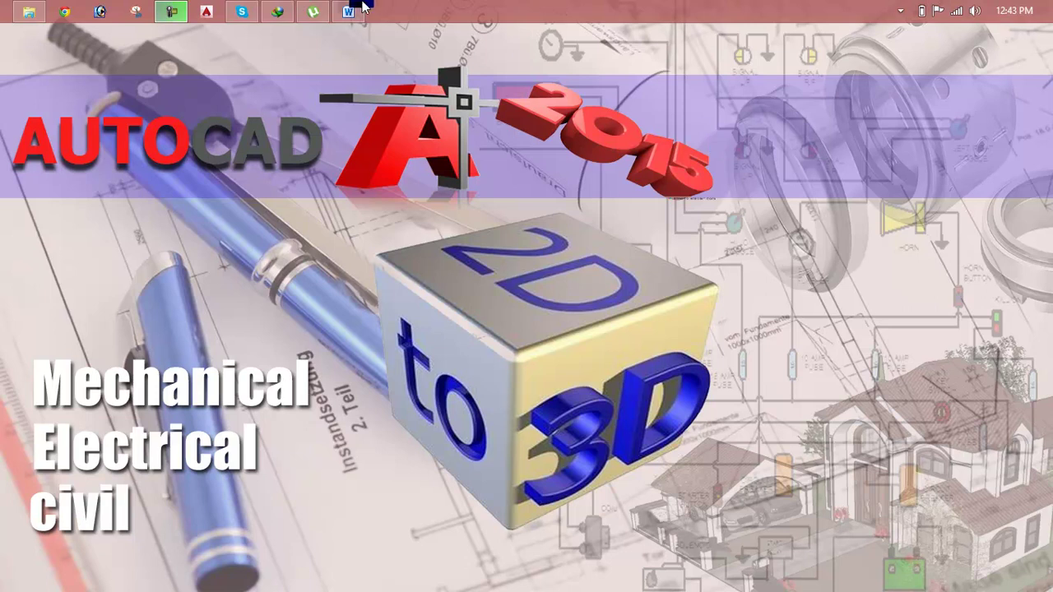
- Restore the Lesson 48 Word document showing the Explode command outline
{"action": "mouse_move", "coordinate": [349, 12]}
{"action": "left_click", "coordinate": [371, 59]}
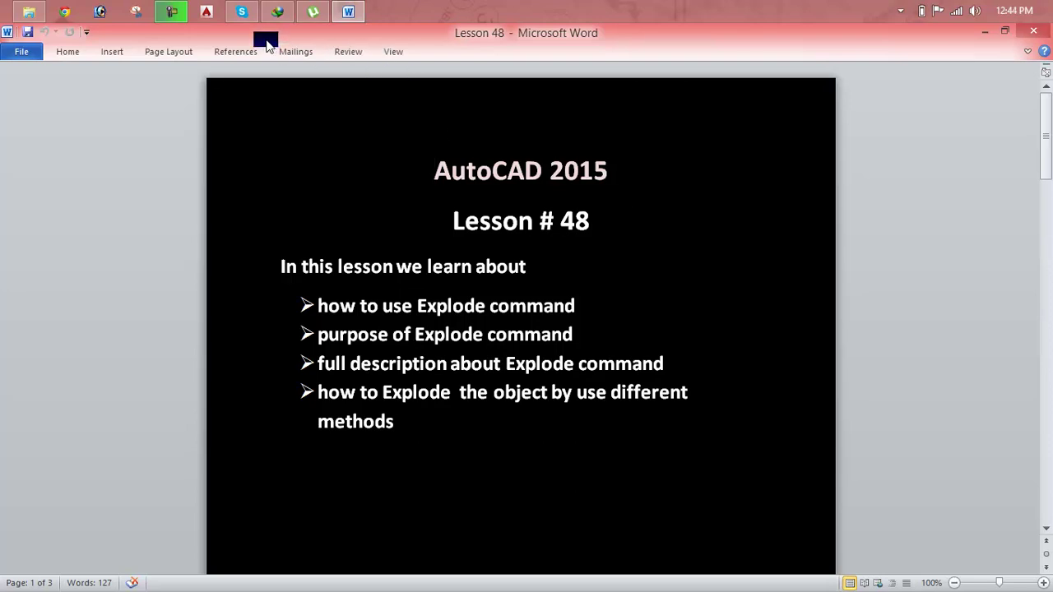
- Launch AutoCAD 2015 and close the Lesson 48 document in Word
{"action": "left_click", "coordinate": [203, 11]}
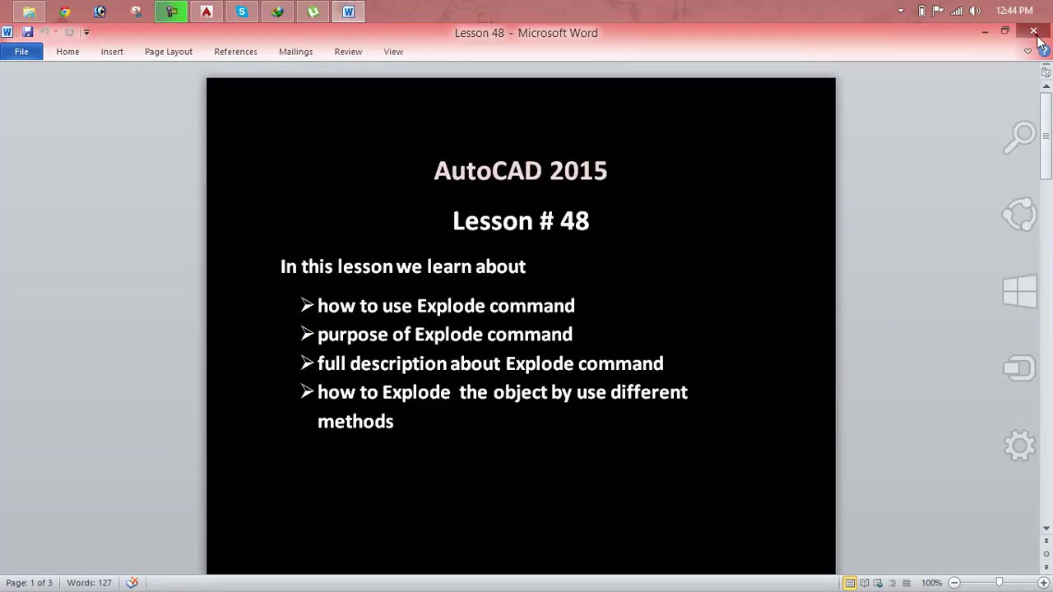
{"action": "left_click", "coordinate": [1034, 31]}
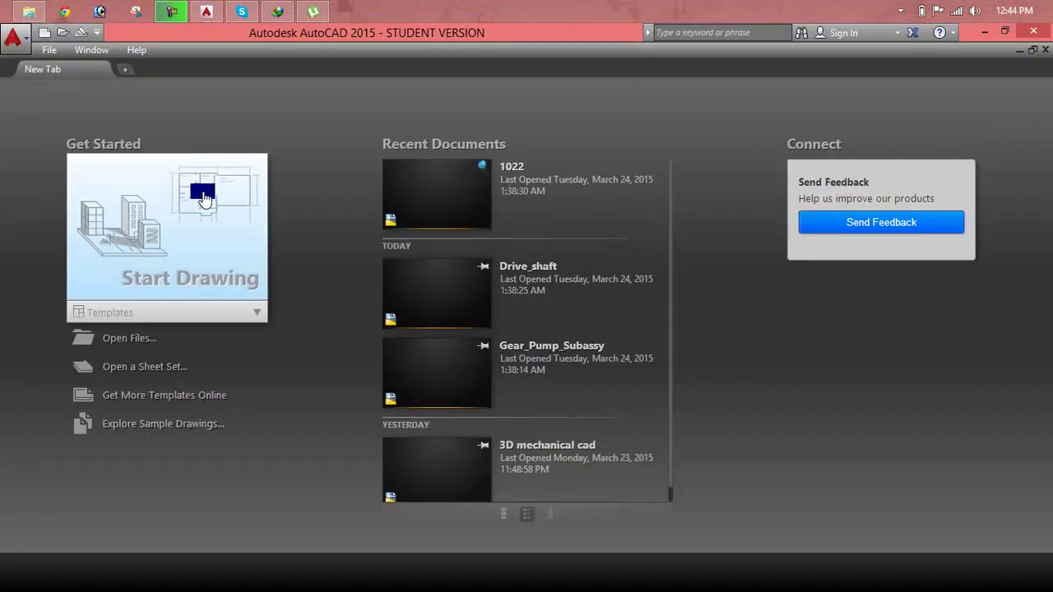
- Start a blank drawing and toggle the drawing grid on and off
{"action": "left_click", "coordinate": [263, 227]}
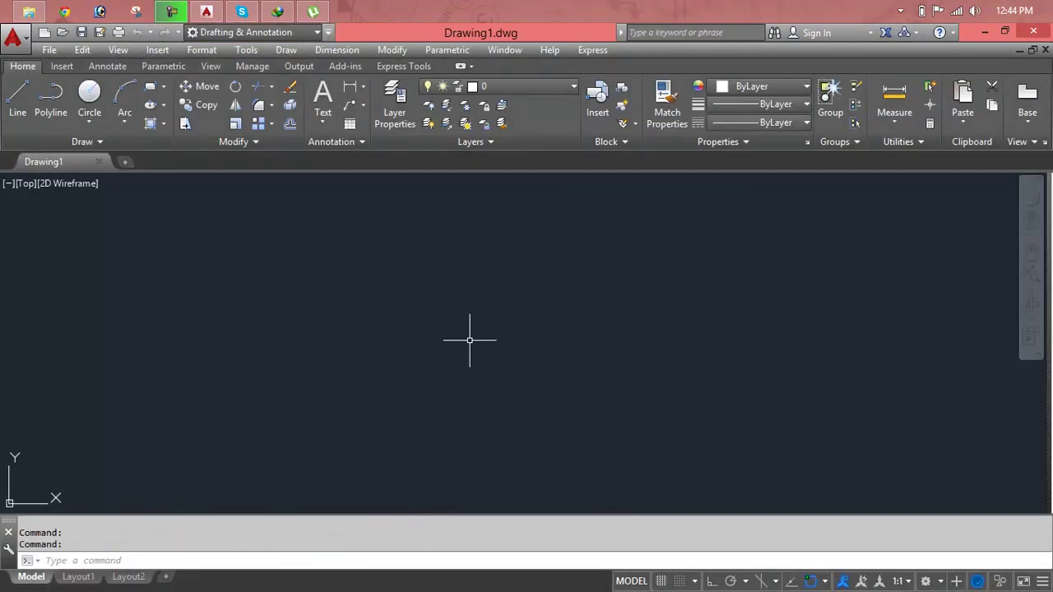
{"action": "key", "text": "Escape"}
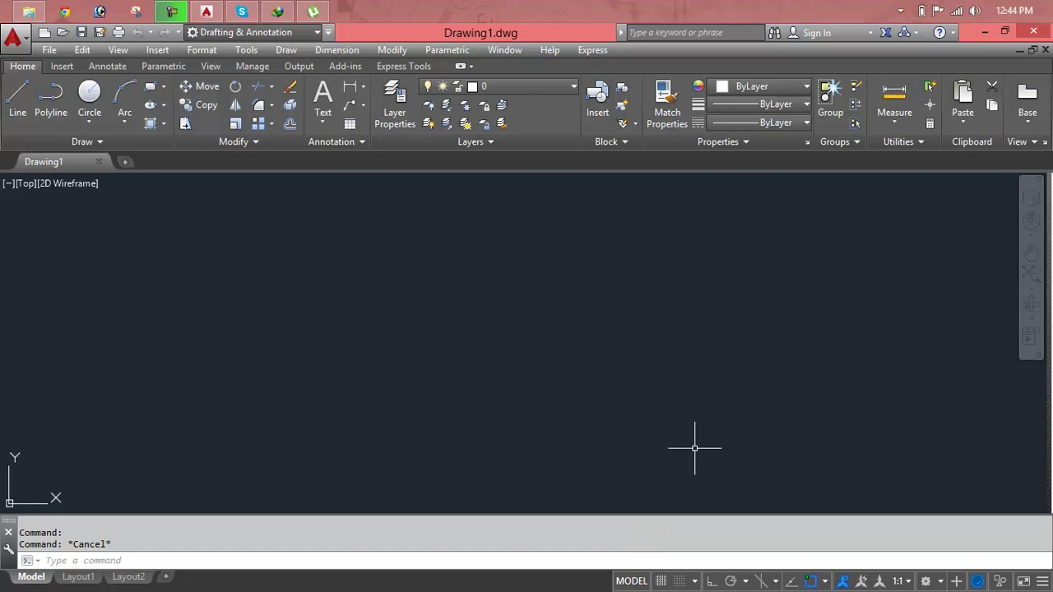
{"action": "left_click", "coordinate": [660, 582]}
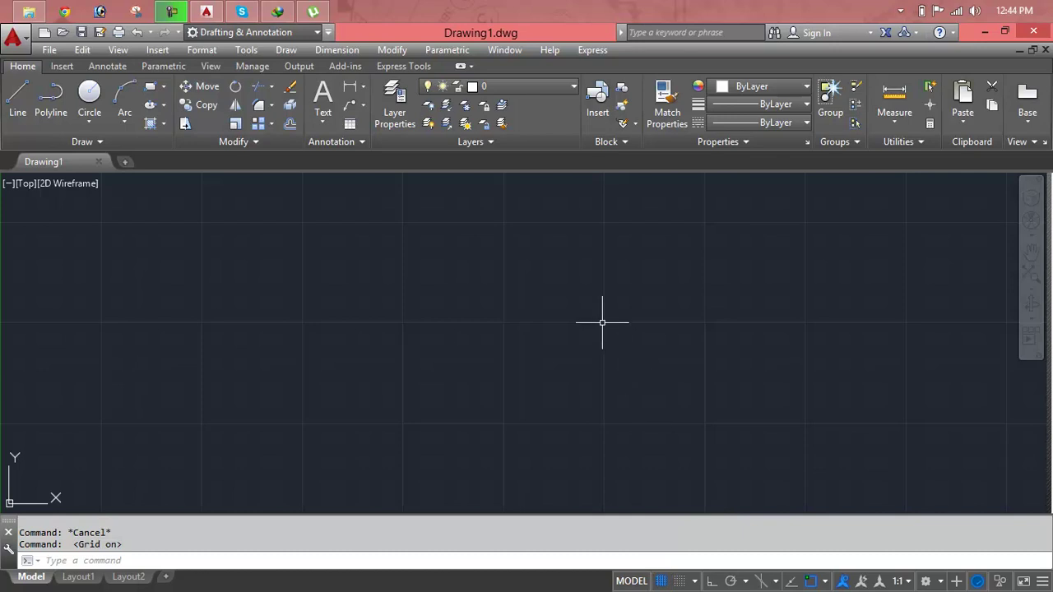
{"action": "left_click", "coordinate": [664, 581]}
{"action": "left_click", "coordinate": [664, 581]}
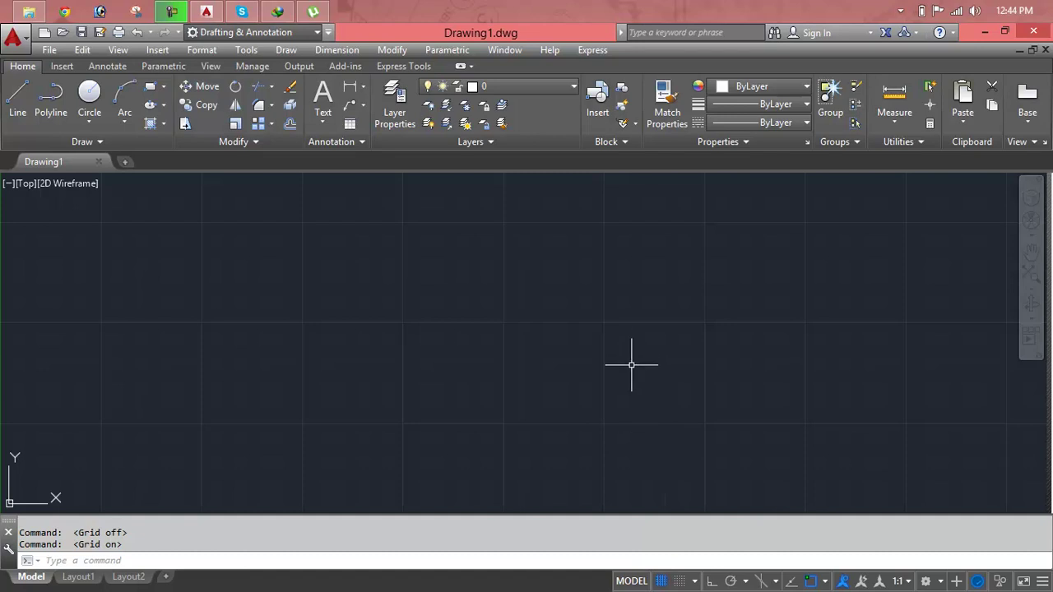
{"action": "left_click", "coordinate": [662, 582]}
{"action": "left_click", "coordinate": [664, 581]}
- Open and dismiss the Drafting Settings for snap and grid, then turn the grid off with F7
{"action": "left_click", "coordinate": [694, 581]}
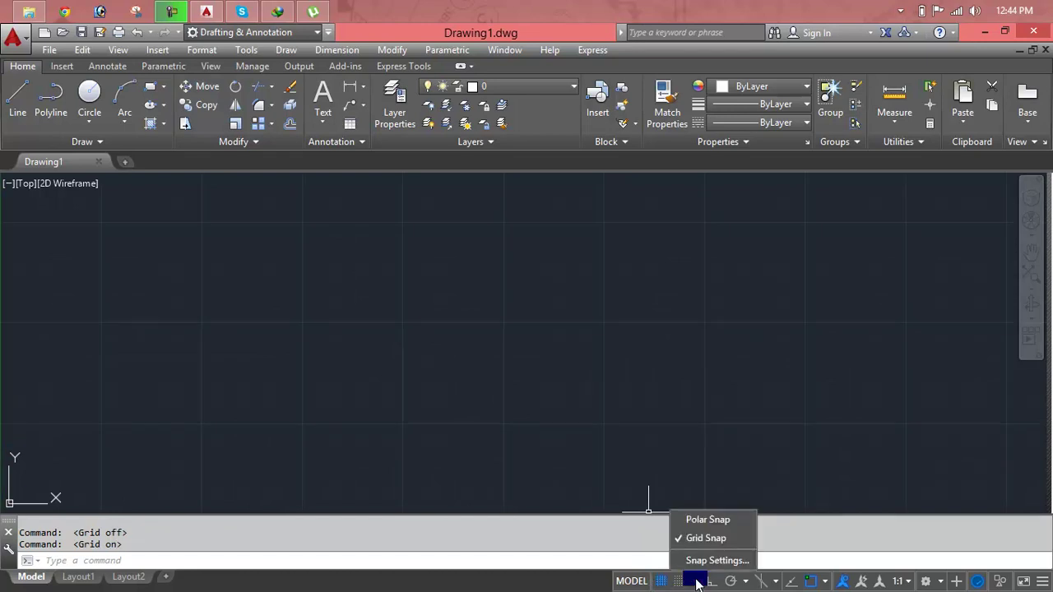
{"action": "left_click", "coordinate": [715, 560]}
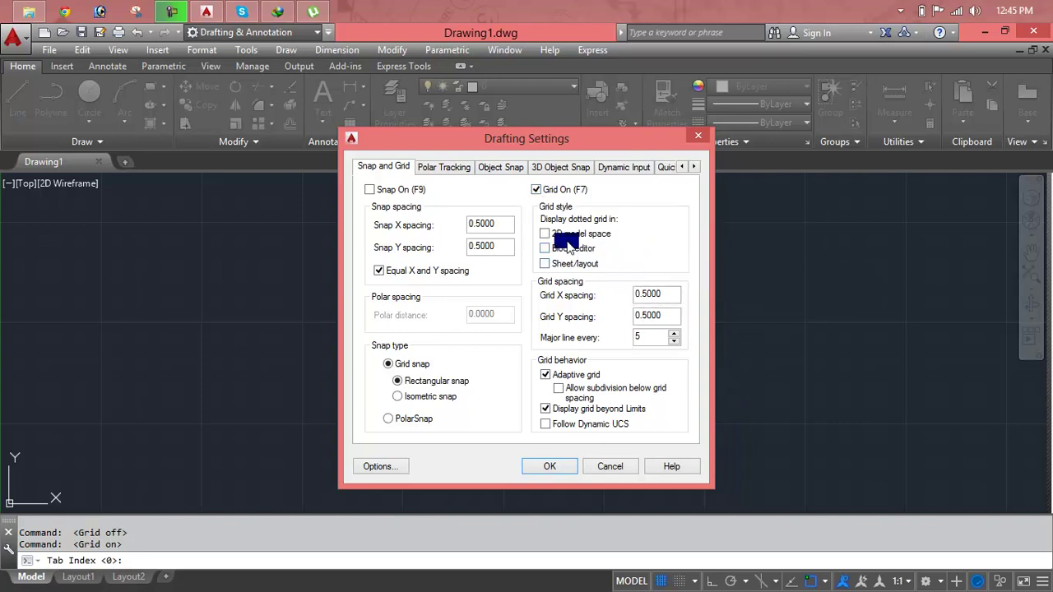
{"action": "left_click", "coordinate": [704, 142]}
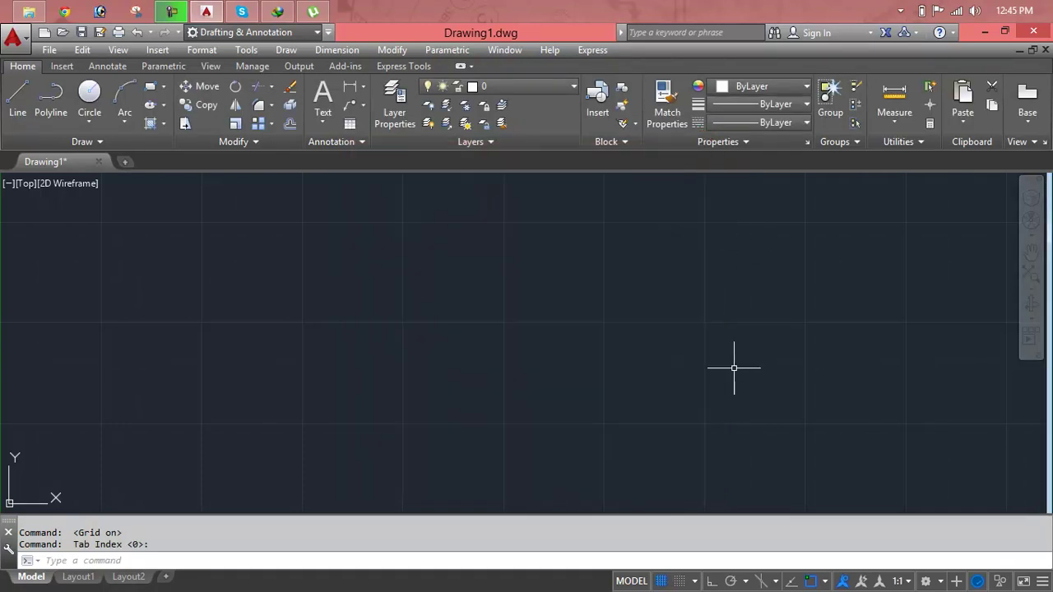
{"action": "key", "text": "Escape"}
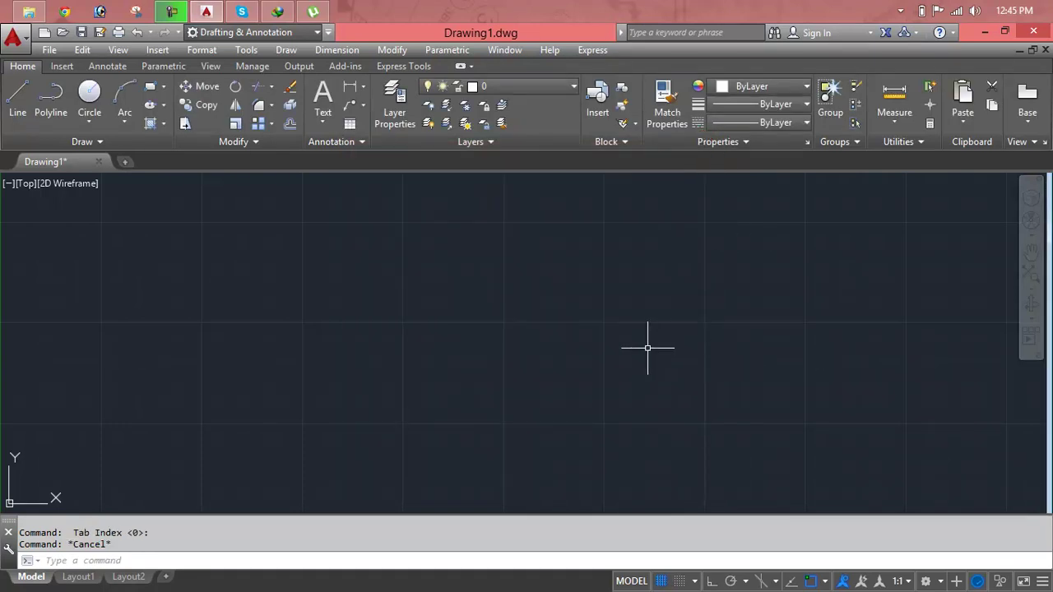
{"action": "key", "text": "F7"}
{"action": "key", "text": "Escape"}
{"action": "key", "text": "Escape"}
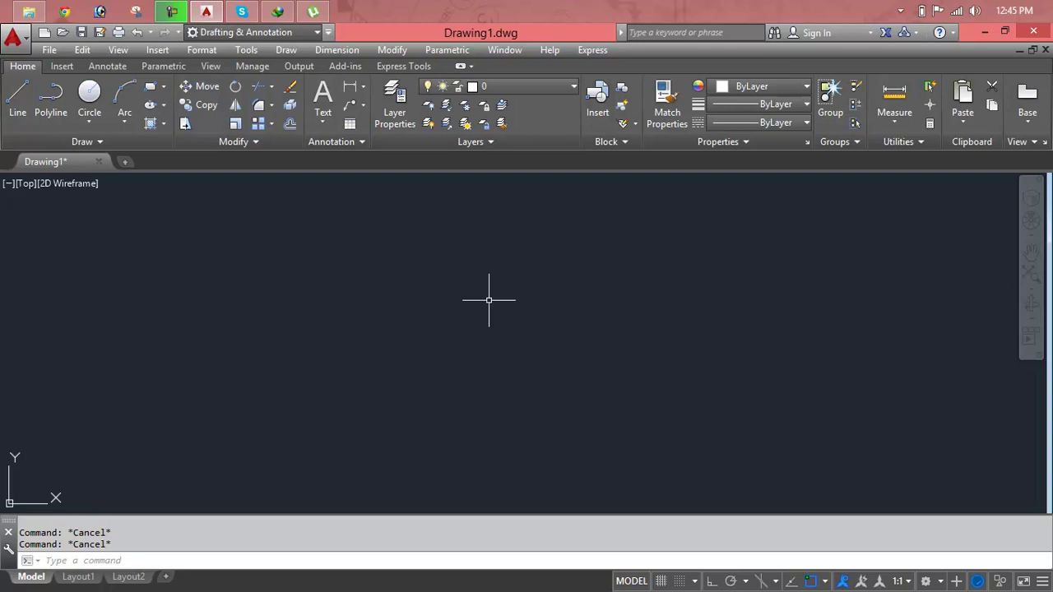
- Draw a long rectangle with REC from two corner points
{"action": "type", "text": "rec"}
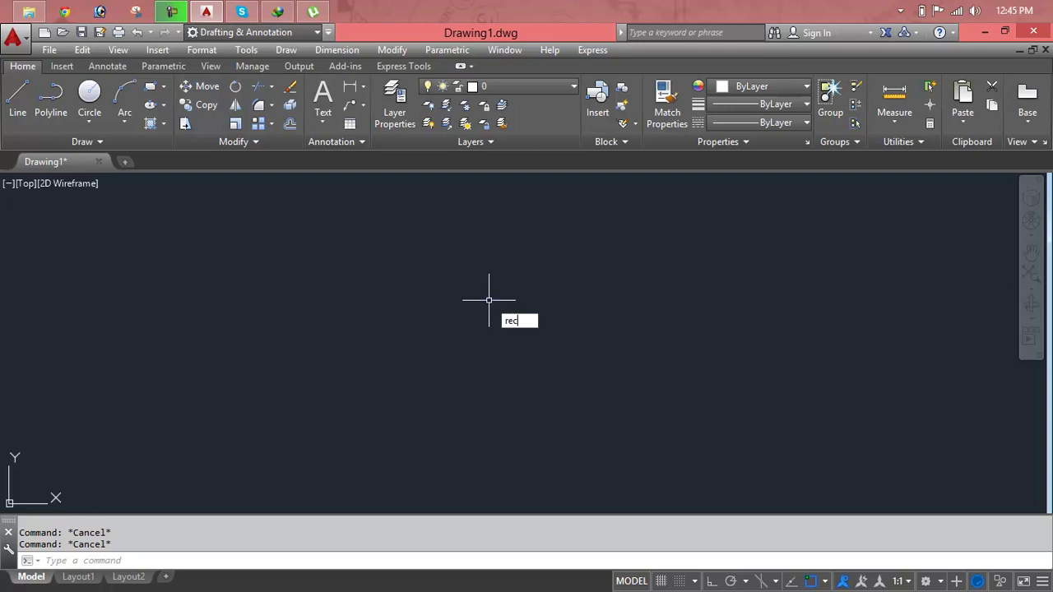
{"action": "key", "text": "Return"}
{"action": "left_click", "coordinate": [228, 247]}
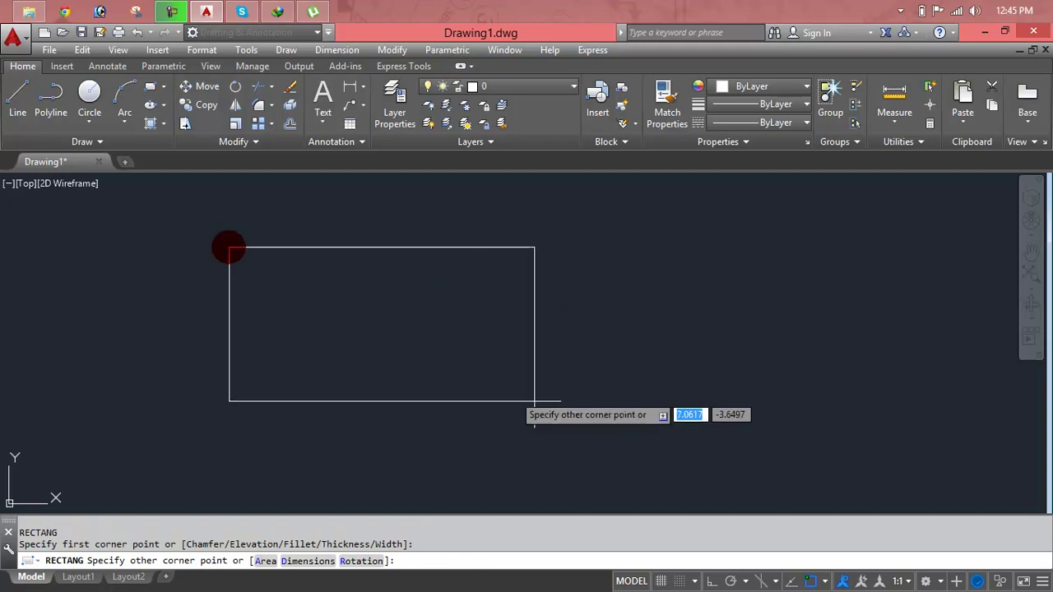
{"action": "left_click", "coordinate": [733, 403]}
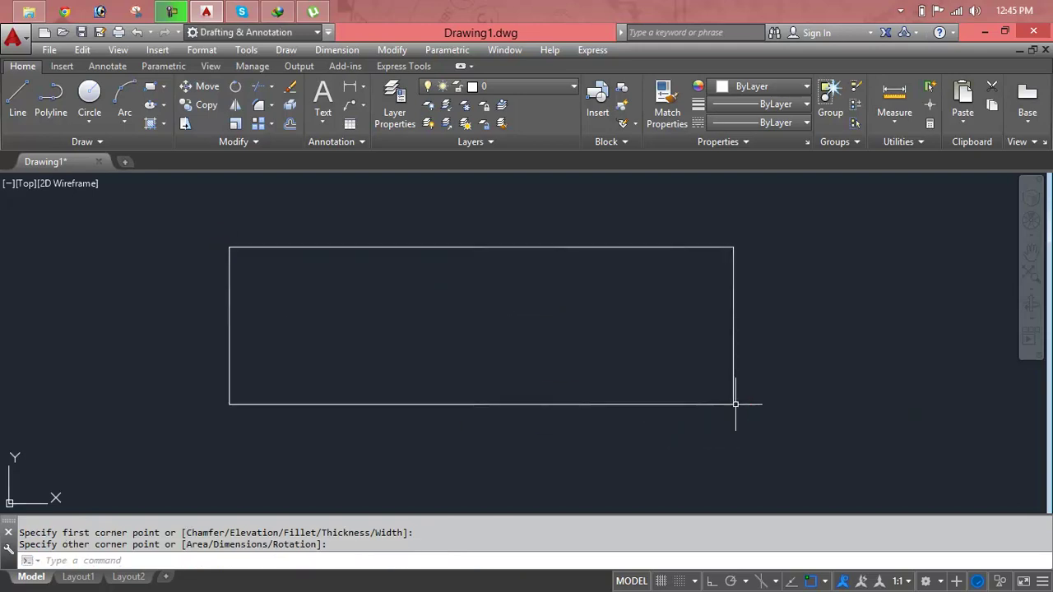
{"action": "key", "text": "Escape"}
{"action": "key", "text": "Escape"}
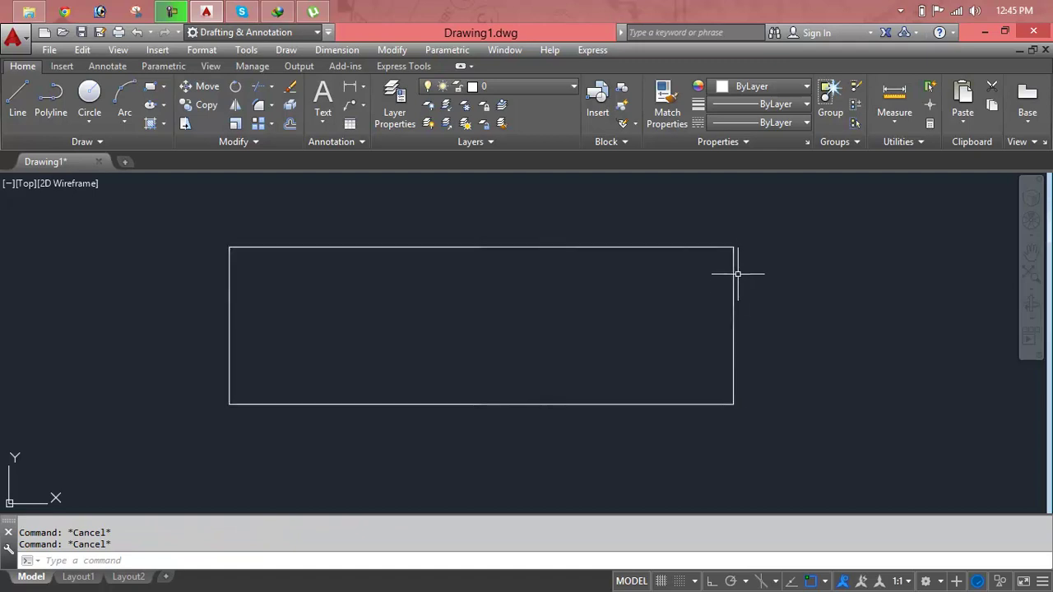
{"action": "scroll", "coordinate": [734, 332], "scroll_direction": "down", "scroll_amount": 2}
{"action": "middle_click_drag", "start_coordinate": [733, 329], "coordinate": [383, 331]}
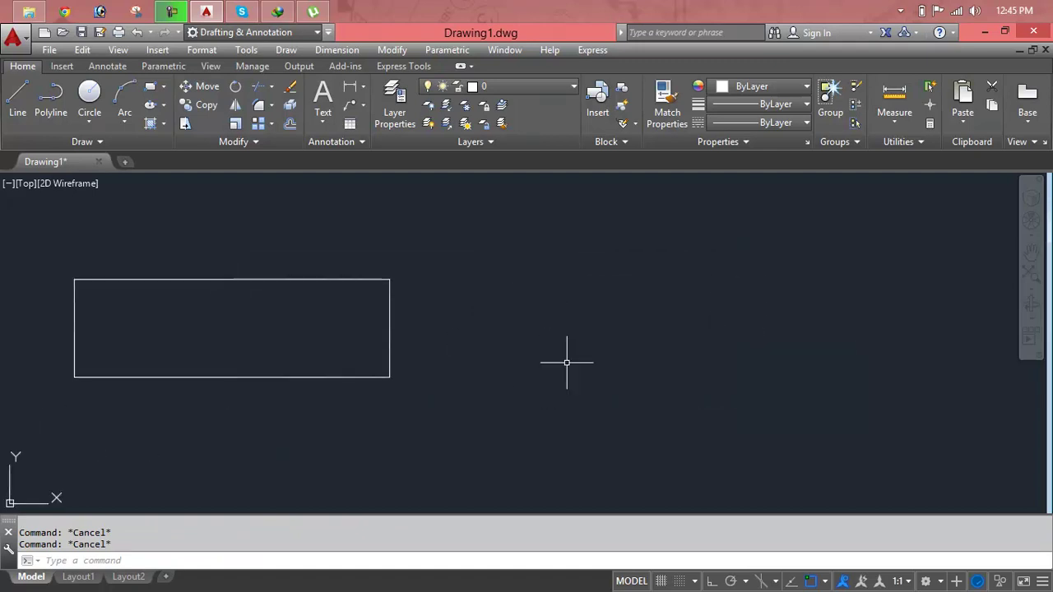
- Draw a five-sided inscribed pentagon to the right of the rectangle
{"action": "type", "text": "POL"}
{"action": "key", "text": "Return"}
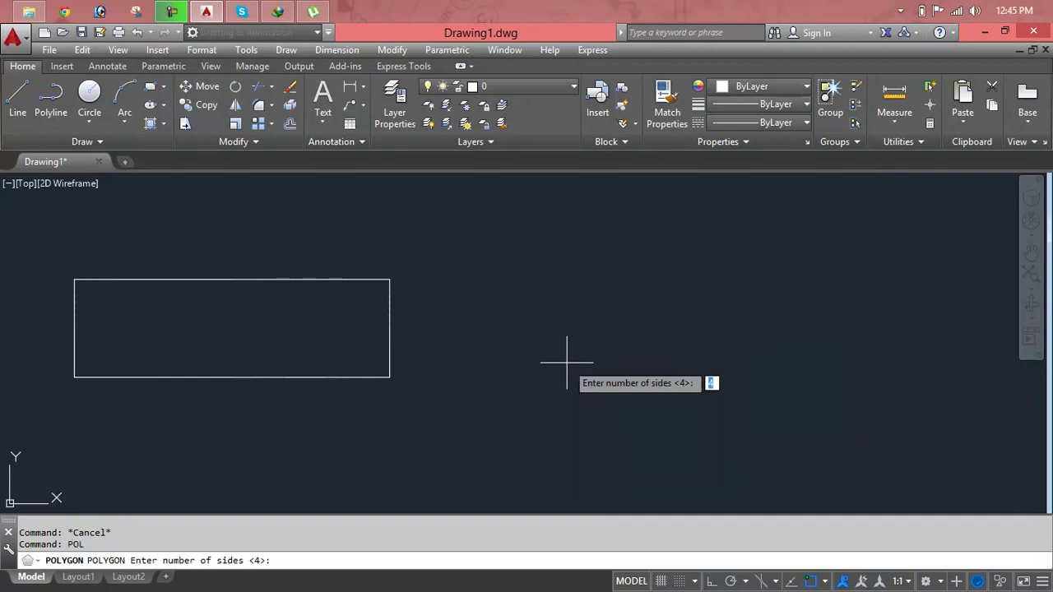
{"action": "type", "text": "5"}
{"action": "key", "text": "Return"}
{"action": "left_click", "coordinate": [596, 305]}
{"action": "key", "text": "Down"}
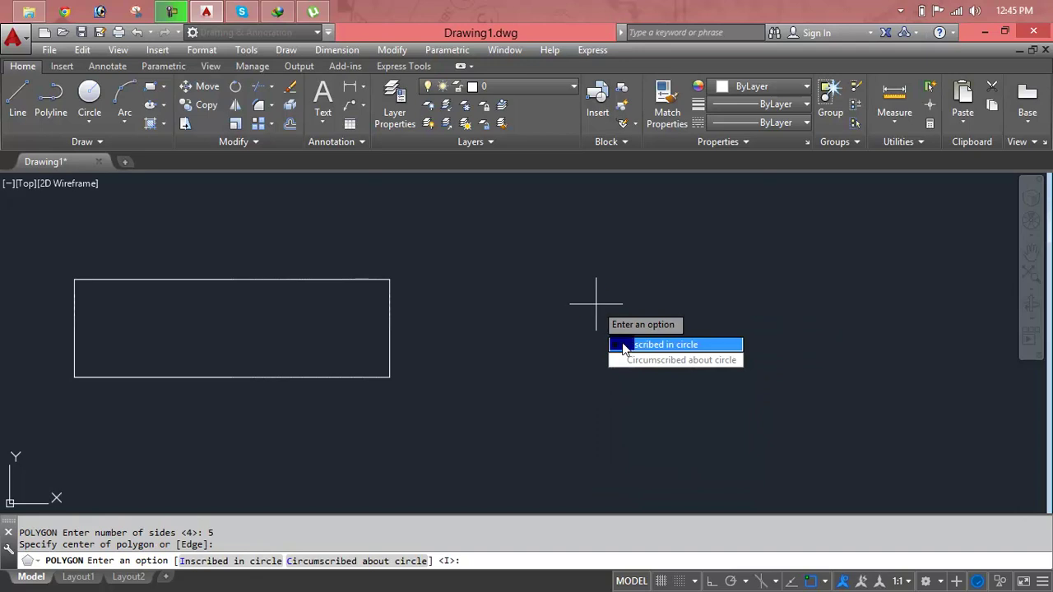
{"action": "key", "text": "Return"}
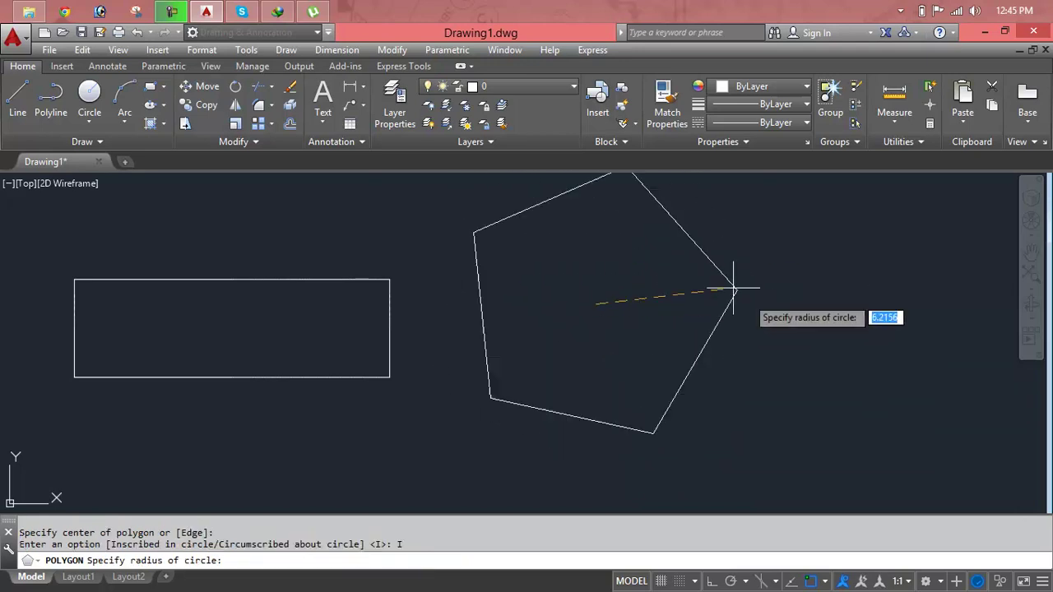
{"action": "left_click", "coordinate": [711, 270]}
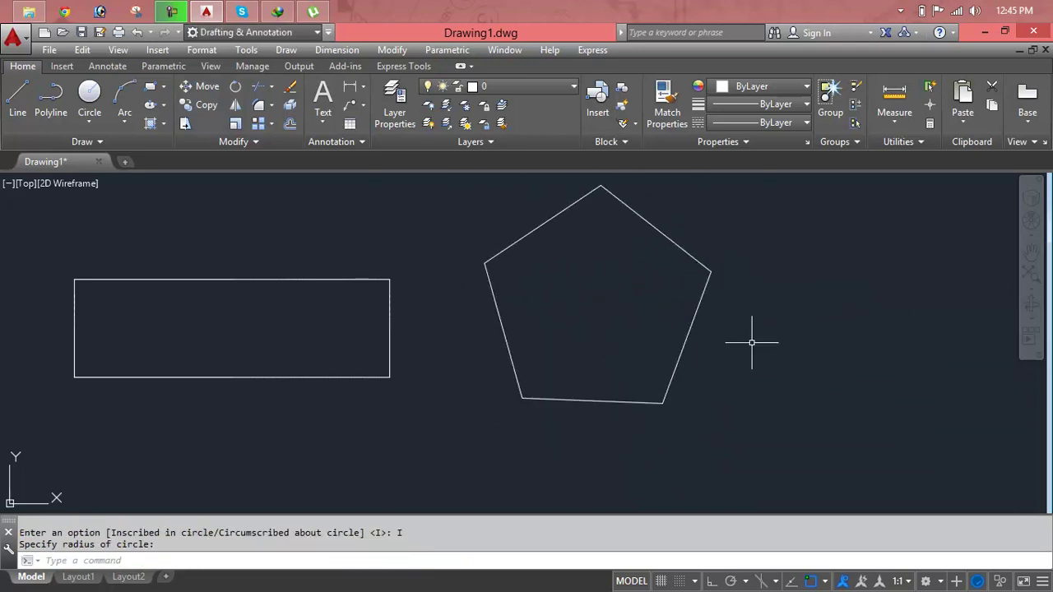
- Delete the pentagon, undo to restore it, and shift the drawing right
{"action": "scroll", "coordinate": [751, 342], "scroll_direction": "down", "scroll_amount": 2}
{"action": "left_click", "coordinate": [722, 317]}
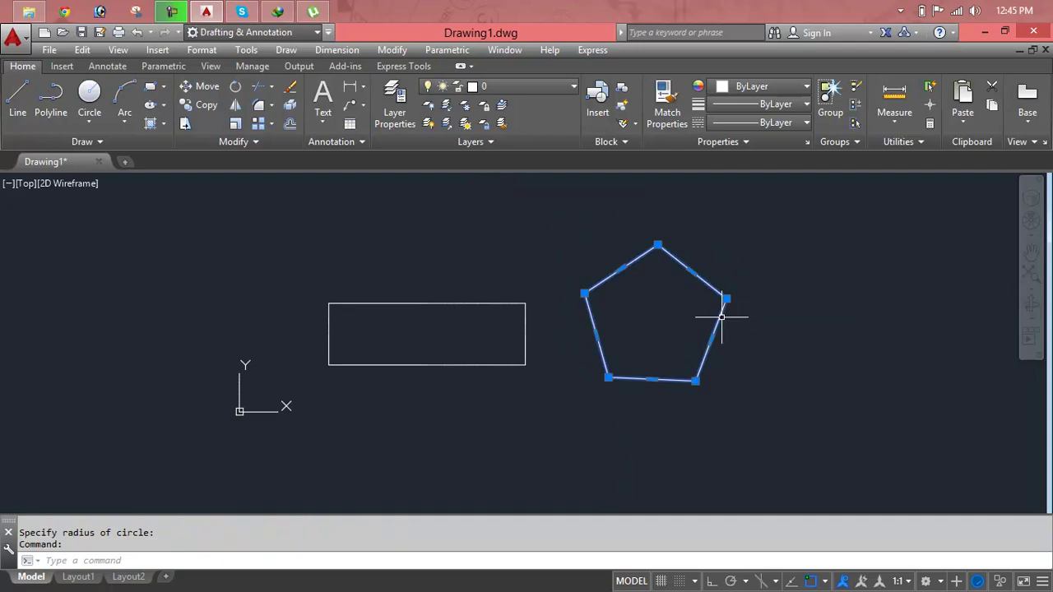
{"action": "key", "text": "Delete"}
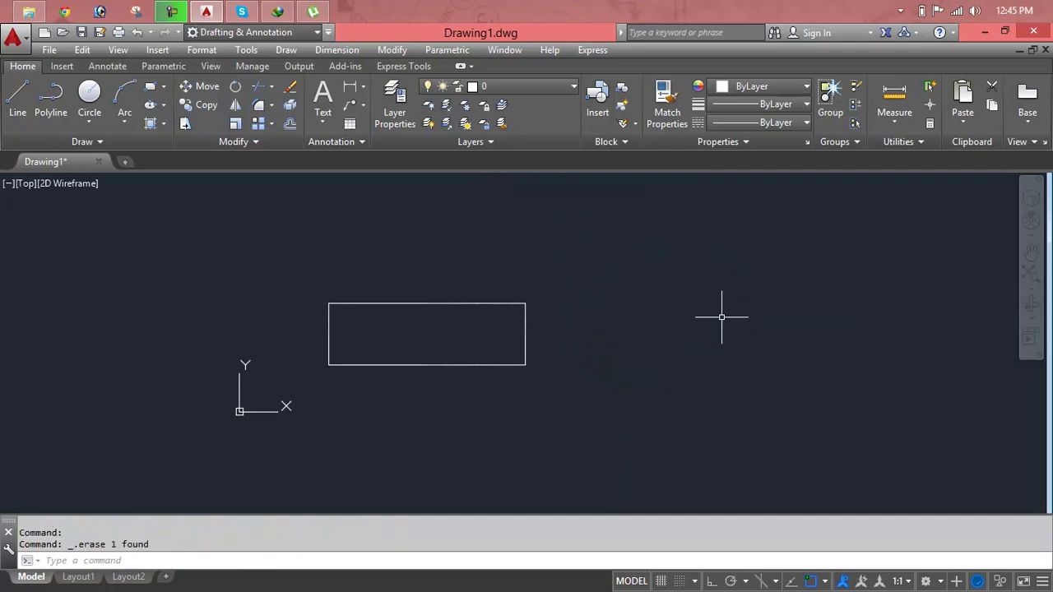
{"action": "key", "text": "ctrl+z"}
{"action": "key", "text": "Escape"}
{"action": "key", "text": "Escape"}
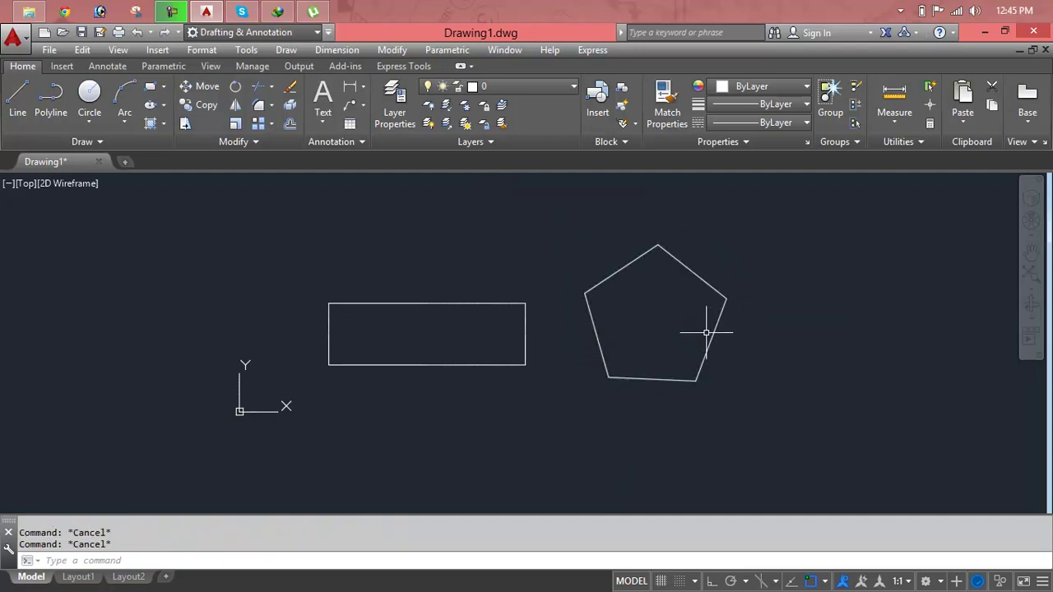
{"action": "middle_click_drag", "start_coordinate": [700, 334], "coordinate": [767, 333]}
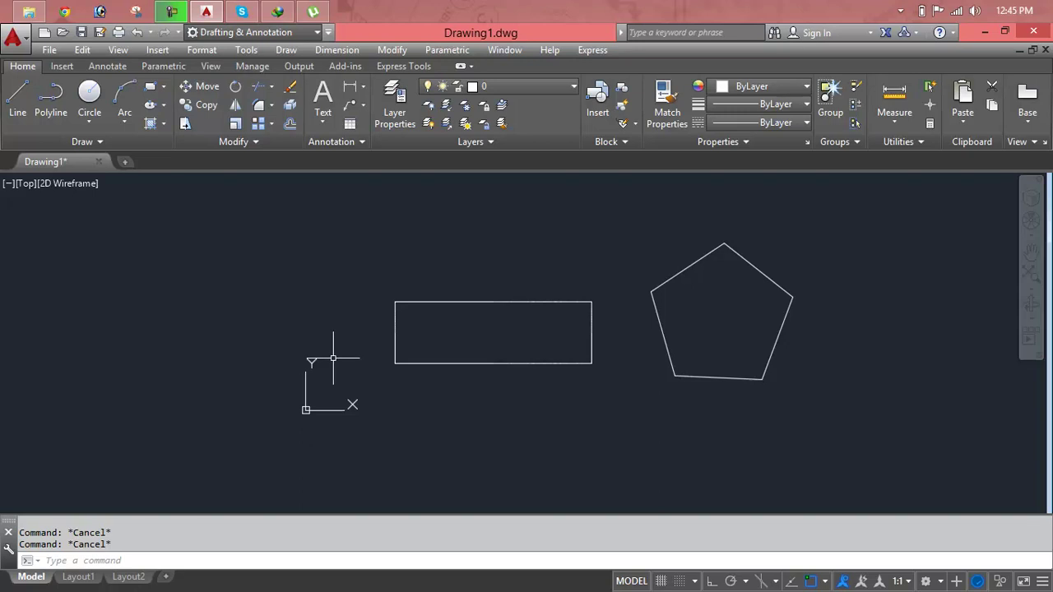
- Uncheck UCS Icon > Origin so the axes stay bottom-left, and expand the Modify panel
{"action": "left_click", "coordinate": [119, 50]}
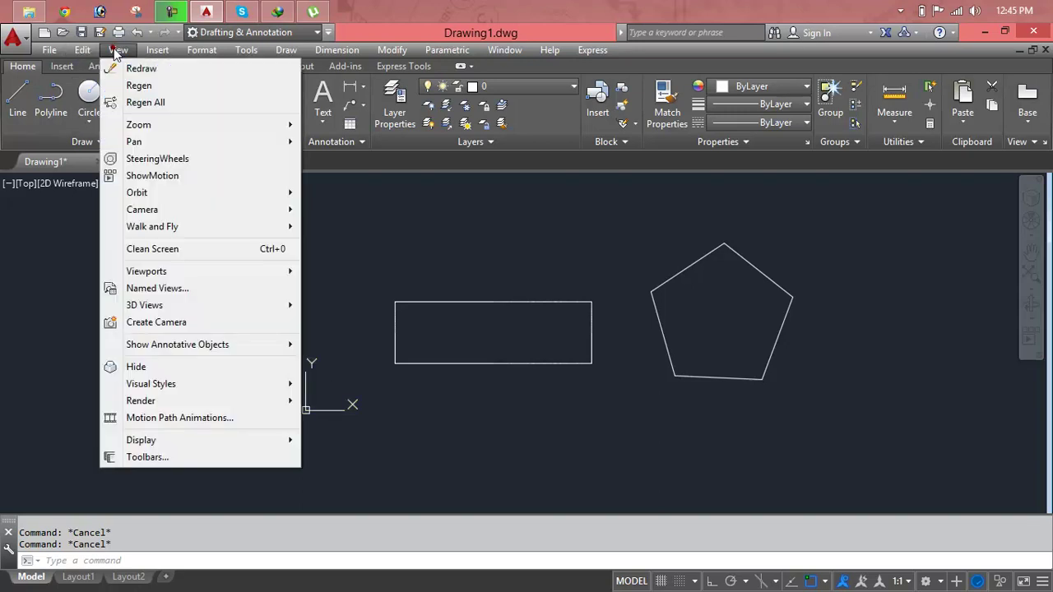
{"action": "mouse_move", "coordinate": [197, 440]}
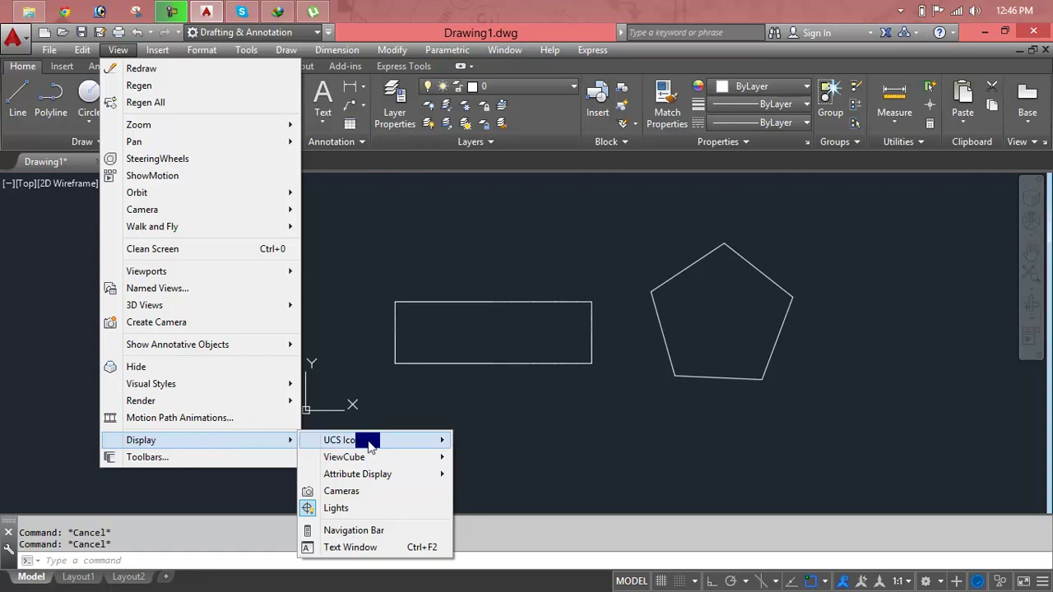
{"action": "mouse_move", "coordinate": [354, 440]}
{"action": "left_click", "coordinate": [535, 466]}
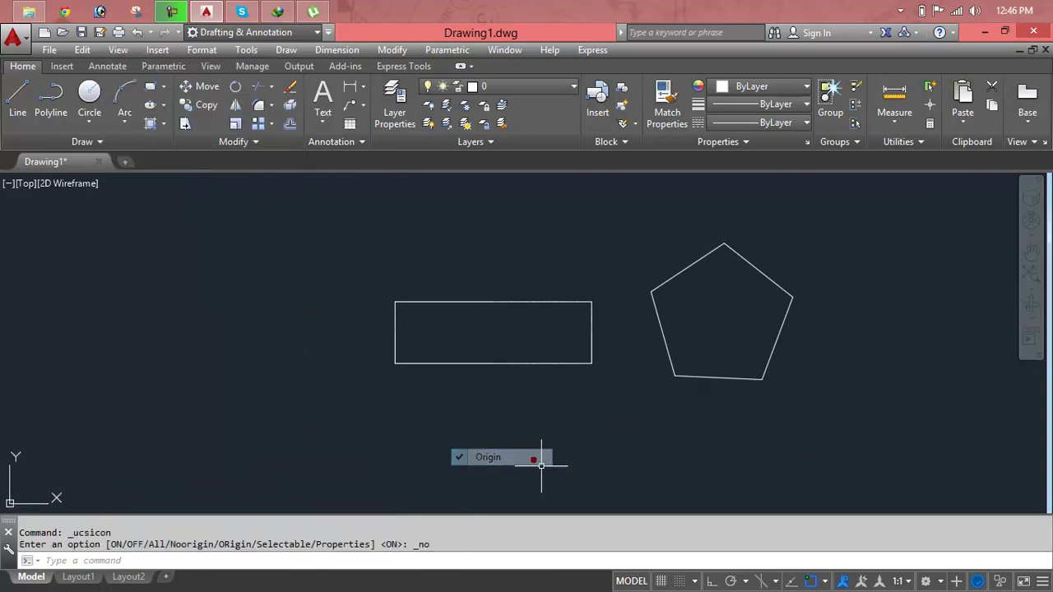
{"action": "key", "text": "Escape"}
{"action": "key", "text": "Escape"}
{"action": "middle_click_drag", "start_coordinate": [519, 370], "coordinate": [494, 363]}
{"action": "scroll", "coordinate": [468, 329], "scroll_direction": "up", "scroll_amount": 2}
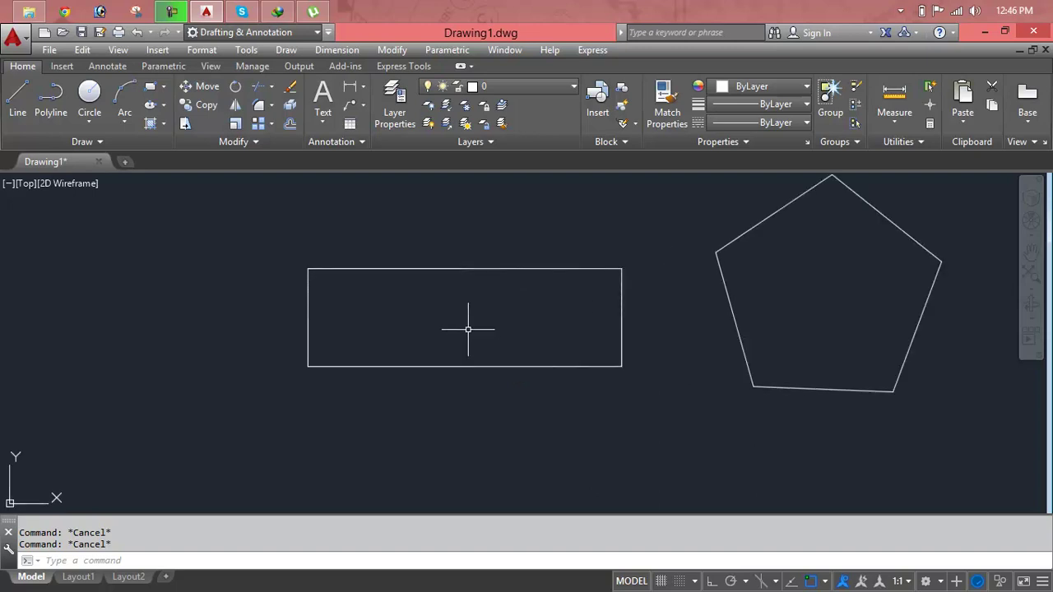
{"action": "left_click", "coordinate": [257, 146]}
- Show Explode in the Modify menu, close it, and type X at the command line
{"action": "left_click", "coordinate": [393, 52]}
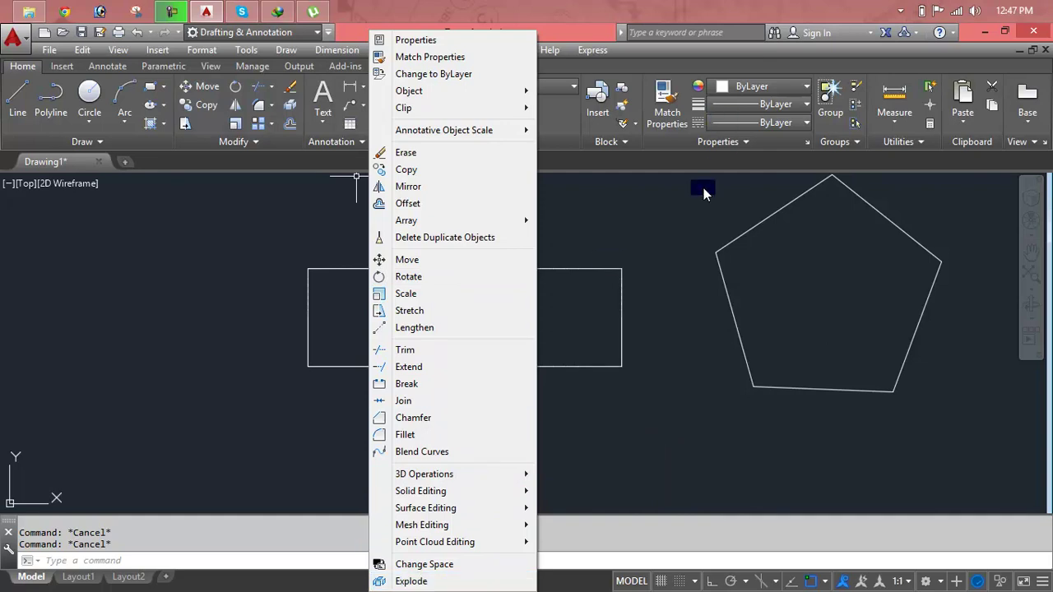
{"action": "left_click", "coordinate": [626, 222]}
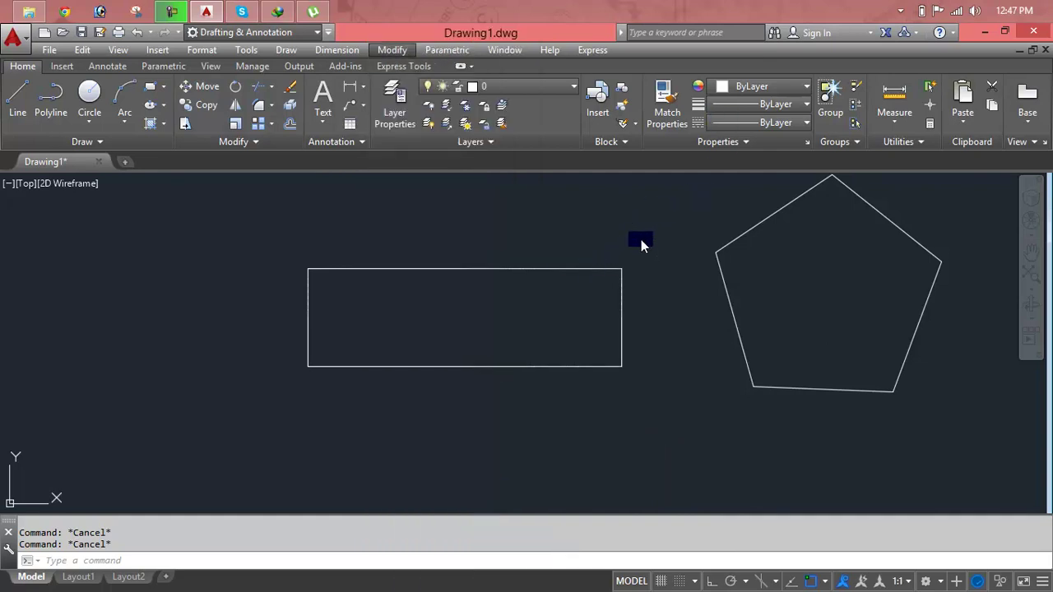
{"action": "left_click", "coordinate": [632, 242]}
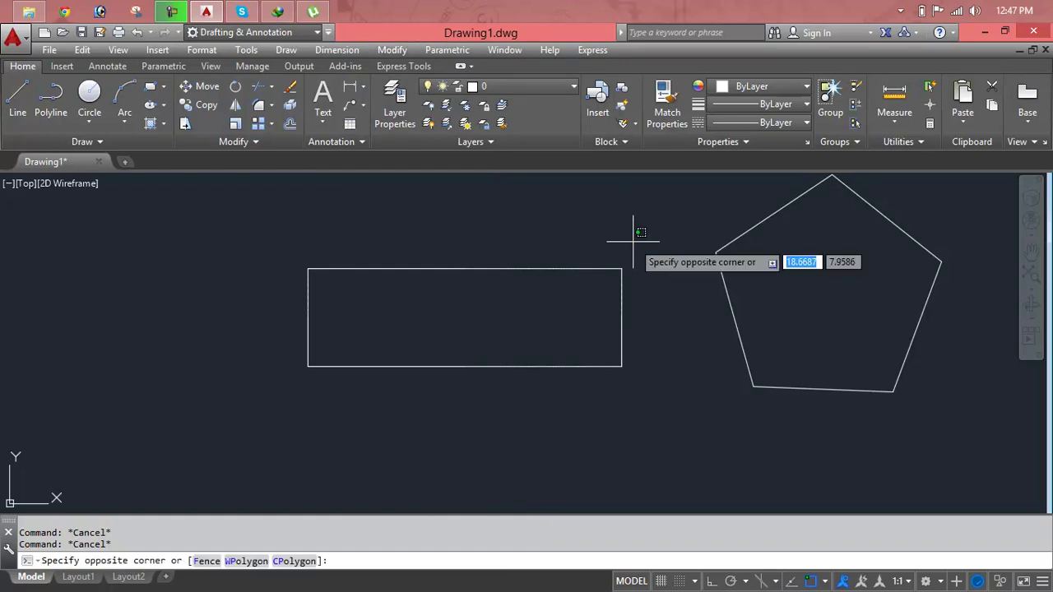
{"action": "key", "text": "Escape"}
{"action": "type", "text": "x"}
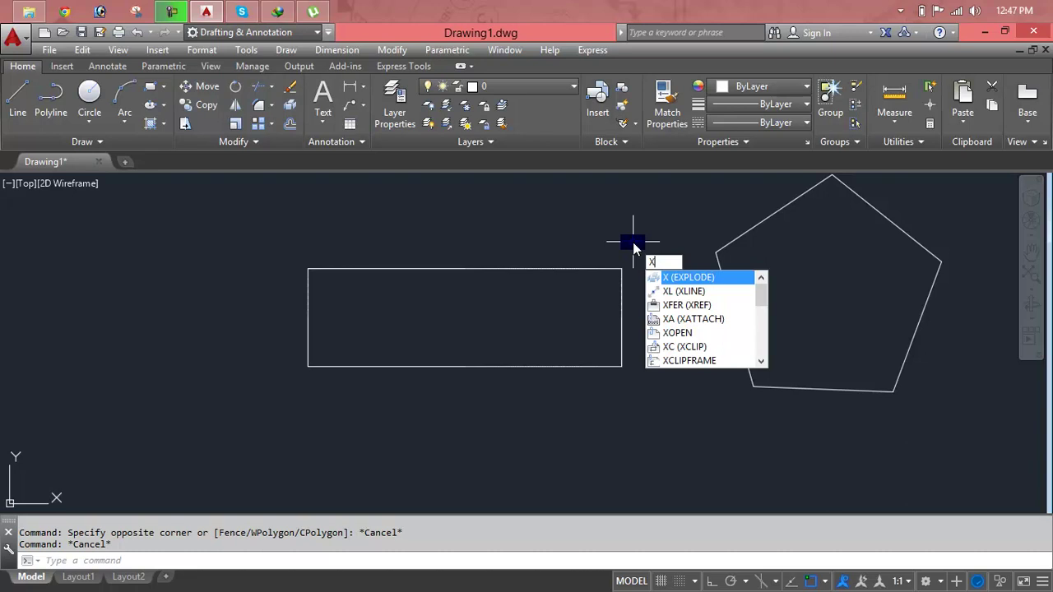
- Explode the rectangle, then grip-move its top edge up and bottom edge down
{"action": "key", "text": "Return"}
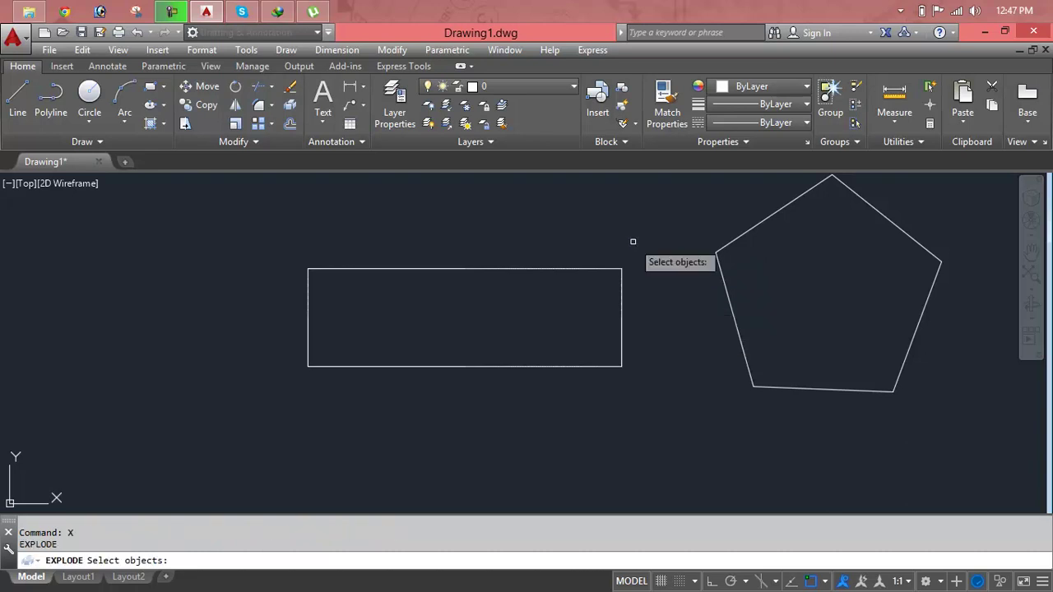
{"action": "left_click", "coordinate": [573, 268]}
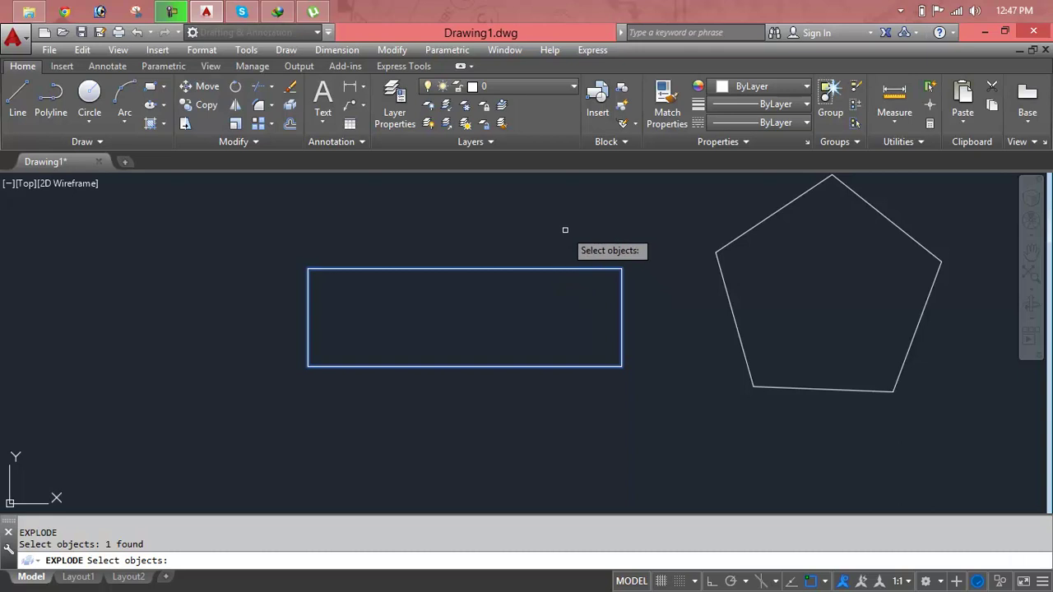
{"action": "key", "text": "Return"}
{"action": "left_click", "coordinate": [565, 269]}
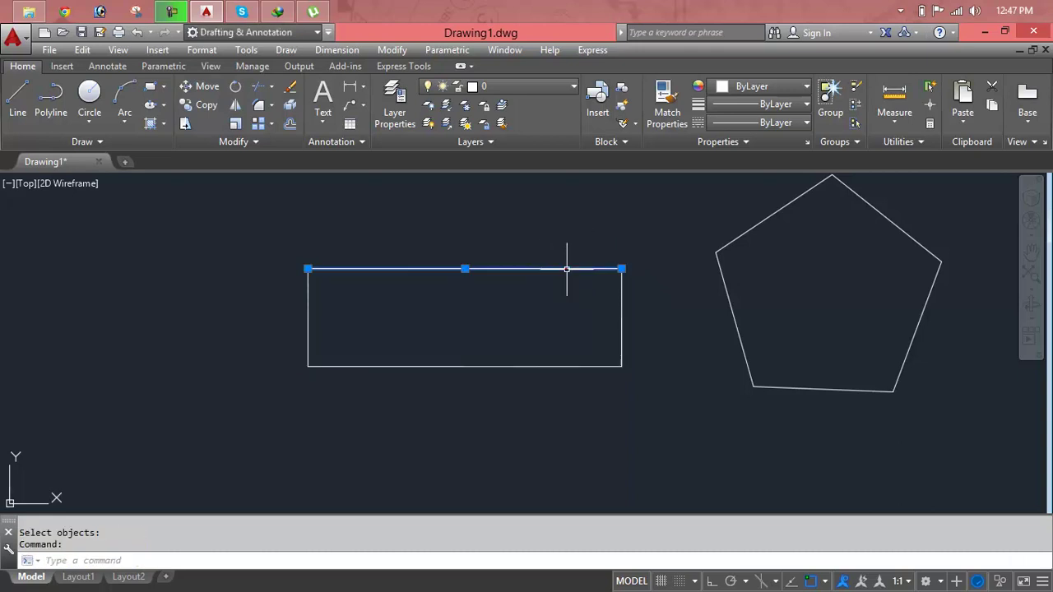
{"action": "left_click", "coordinate": [464, 269]}
{"action": "left_click", "coordinate": [462, 232]}
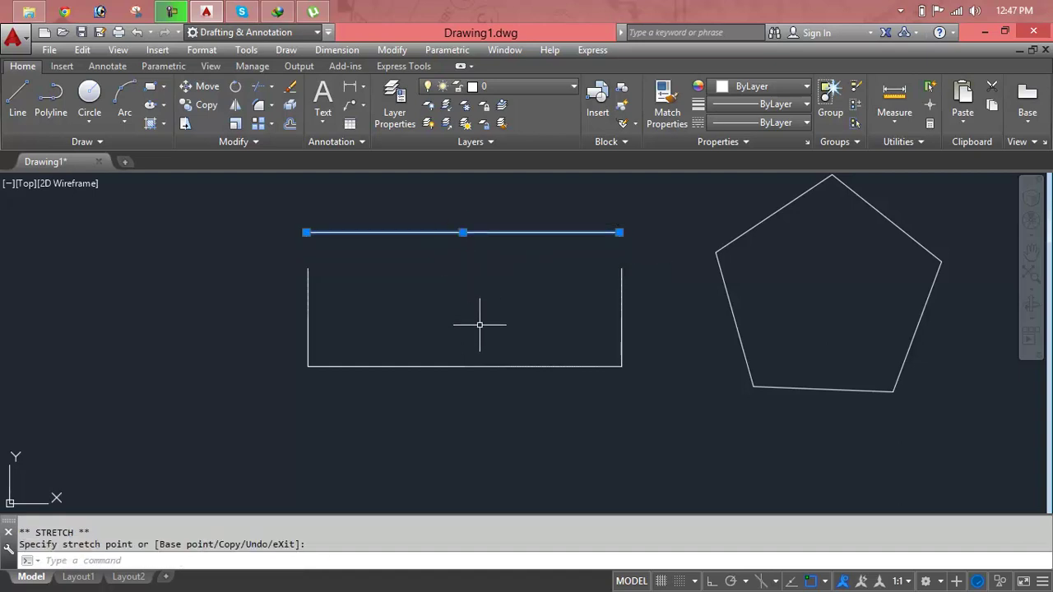
{"action": "left_click", "coordinate": [479, 366]}
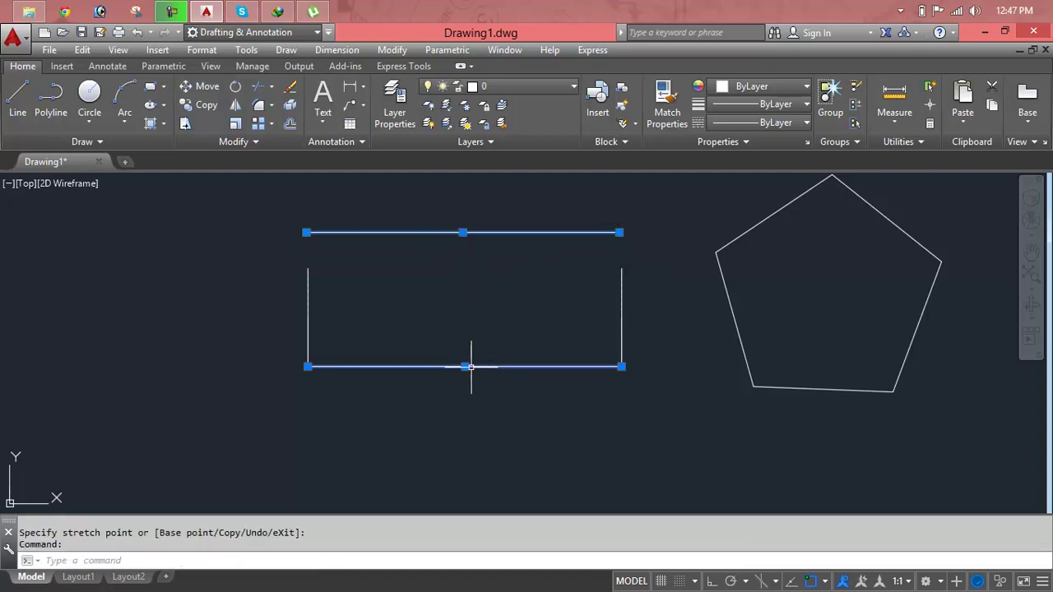
{"action": "left_click", "coordinate": [465, 366]}
{"action": "left_click", "coordinate": [465, 402]}
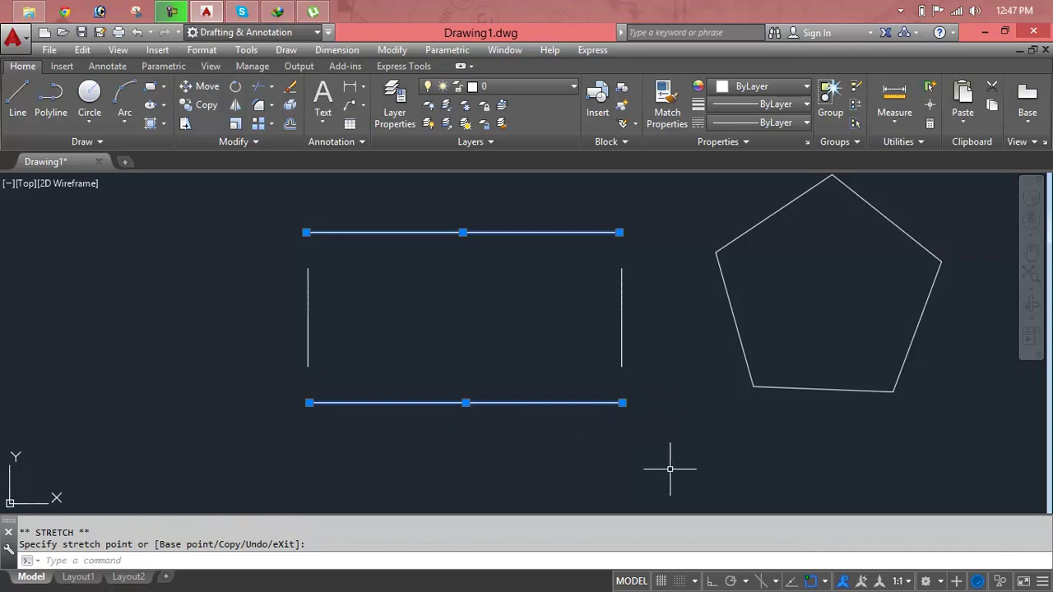
{"action": "key", "text": "Escape"}
{"action": "key", "text": "Escape"}
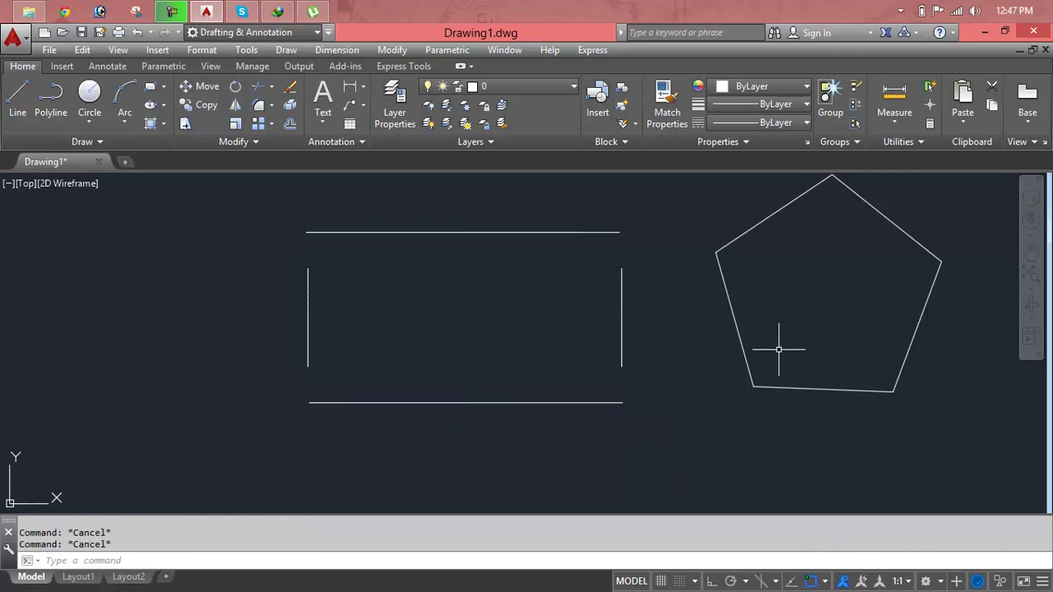
- Explode the pentagon and drag its left edge down-left away from the shape
{"action": "type", "text": "x"}
{"action": "key", "text": "Return"}
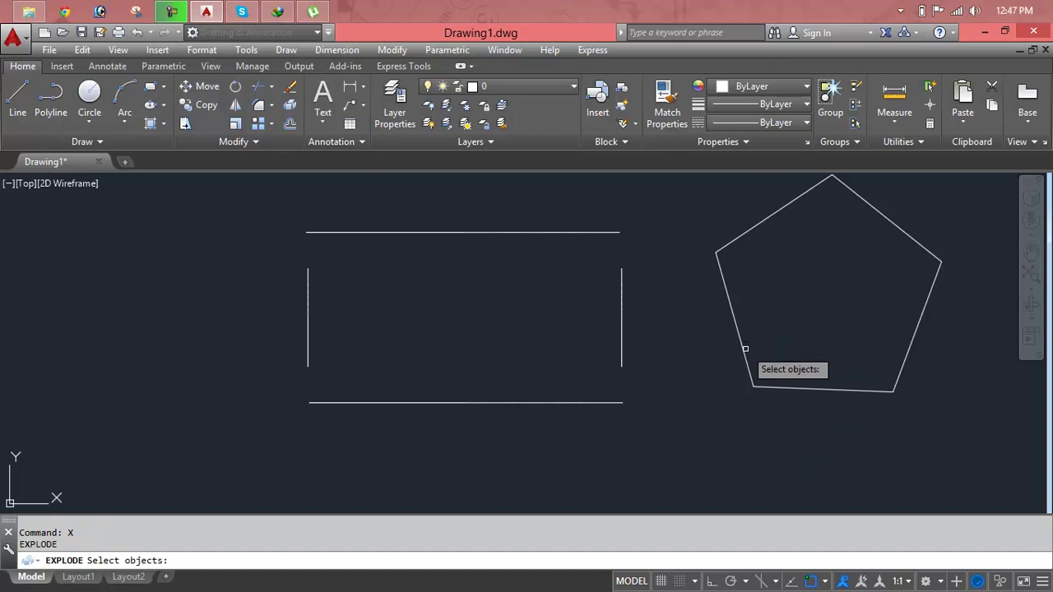
{"action": "left_click", "coordinate": [744, 348]}
{"action": "key", "text": "Return"}
{"action": "key", "text": "Return"}
{"action": "left_click", "coordinate": [741, 336]}
{"action": "left_click", "coordinate": [735, 319]}
{"action": "left_click", "coordinate": [706, 345]}
- Pull the pentagon's bottom, right and top-right edges outward as separate lines
{"action": "left_click", "coordinate": [773, 388]}
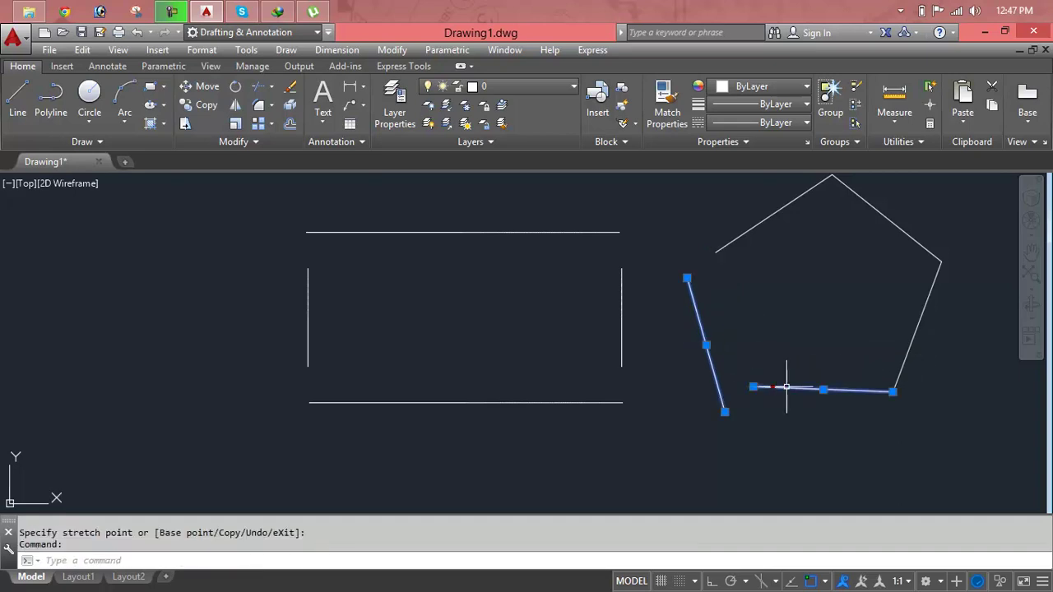
{"action": "left_click", "coordinate": [823, 388]}
{"action": "left_click", "coordinate": [821, 419]}
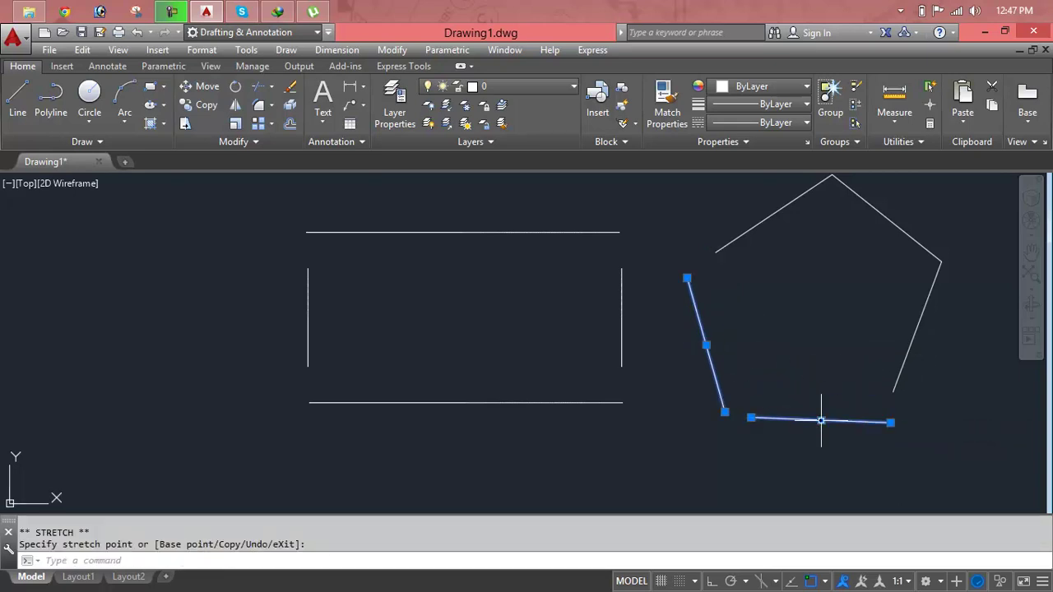
{"action": "left_click", "coordinate": [909, 350]}
{"action": "left_click", "coordinate": [917, 328]}
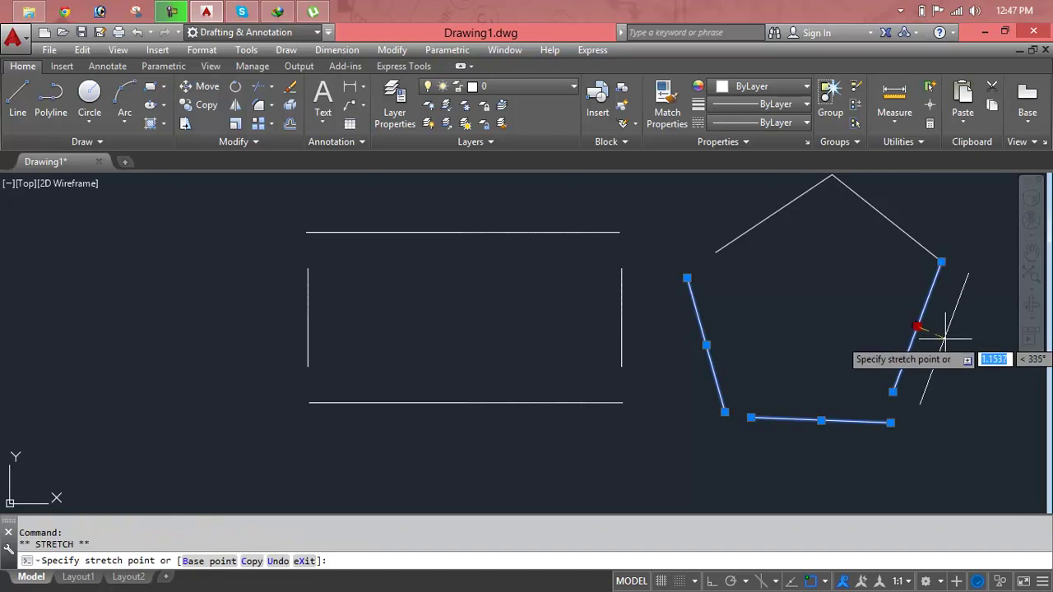
{"action": "left_click", "coordinate": [956, 345]}
{"action": "left_click", "coordinate": [913, 239]}
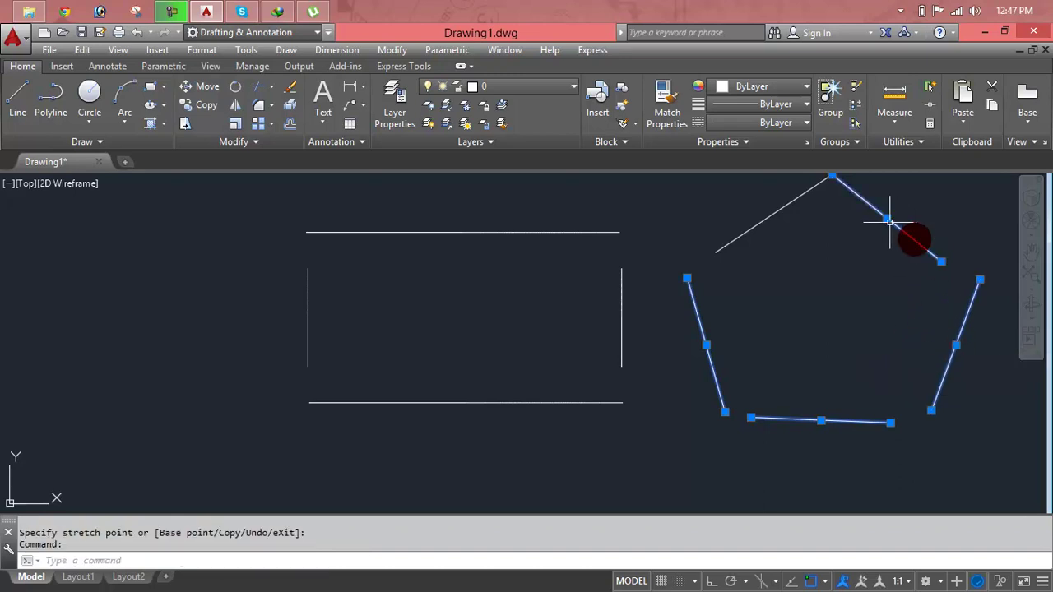
{"action": "left_click", "coordinate": [887, 218]}
{"action": "left_click", "coordinate": [922, 217]}
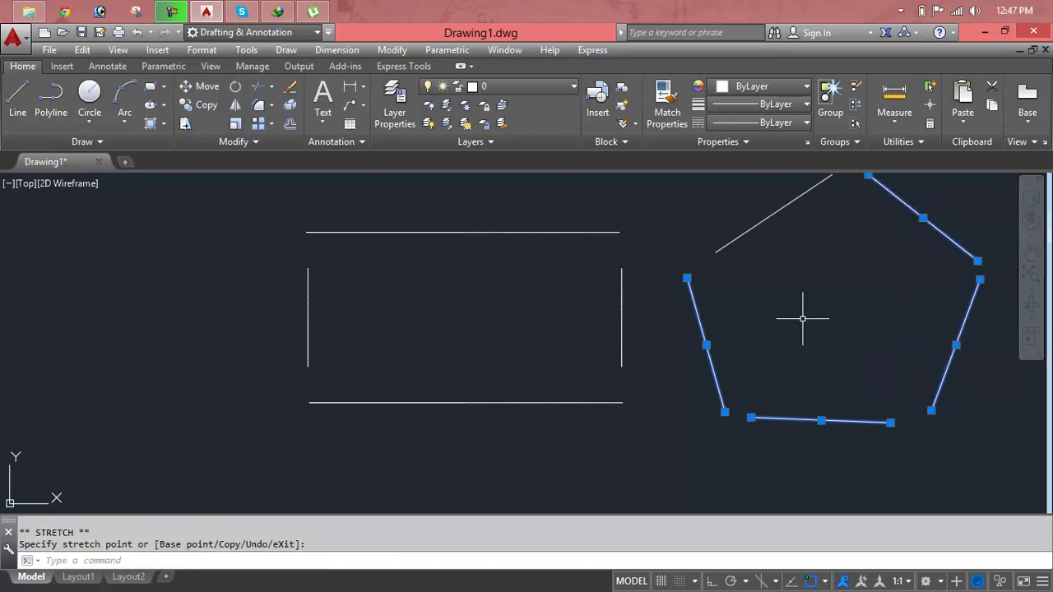
- Crossing-window select all nine objects and delete them
{"action": "scroll", "coordinate": [801, 318], "scroll_direction": "down", "scroll_amount": 2}
{"action": "left_click", "coordinate": [935, 231]}
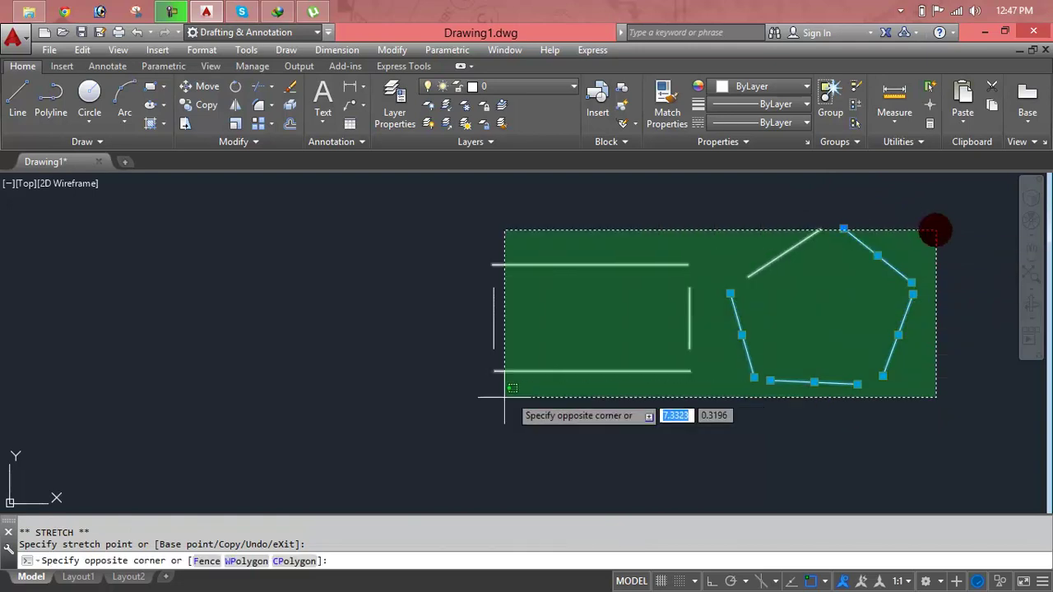
{"action": "left_click", "coordinate": [536, 384]}
{"action": "key", "text": "Delete"}
{"action": "key", "text": "Escape"}
{"action": "key", "text": "Escape"}
{"action": "type", "text": "p"}
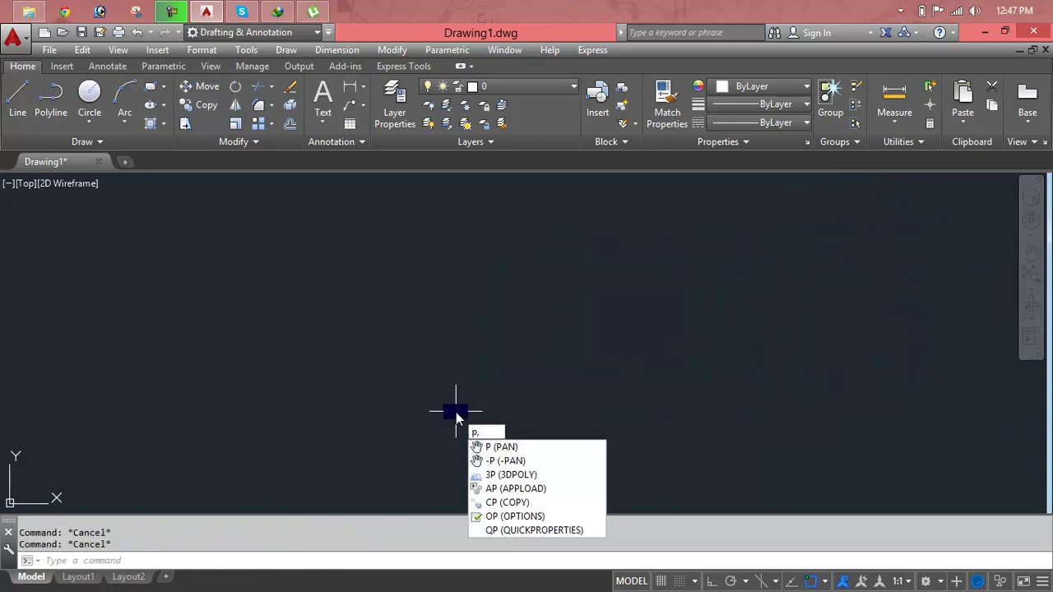
- Start a polyline and place the outer zigzag vertices from the left to the far-right tip
{"action": "type", "text": "l"}
{"action": "key", "text": "Return"}
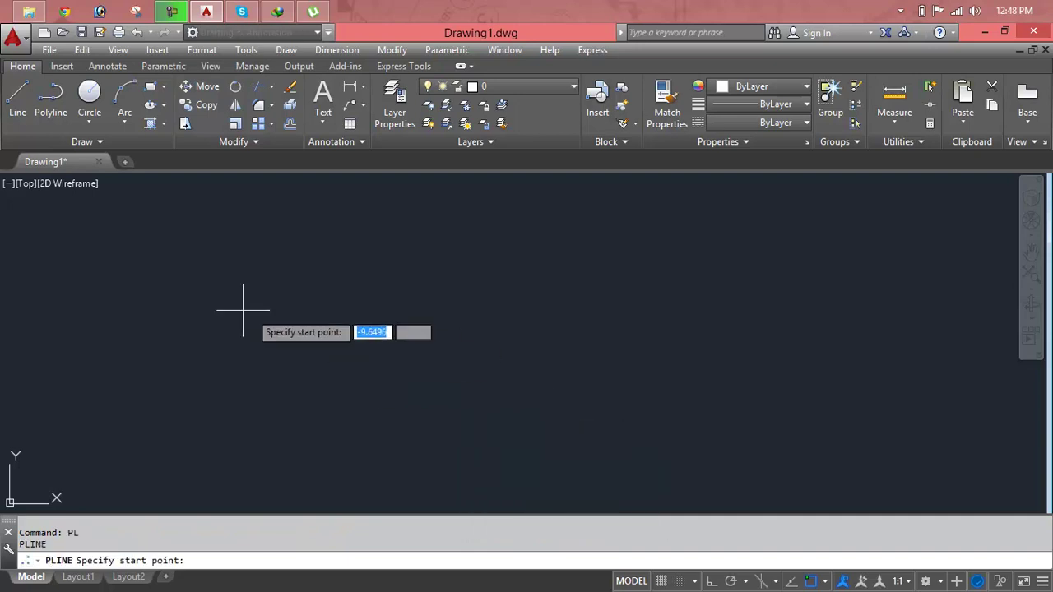
{"action": "left_click", "coordinate": [217, 304]}
{"action": "left_click", "coordinate": [383, 246]}
{"action": "left_click", "coordinate": [462, 440]}
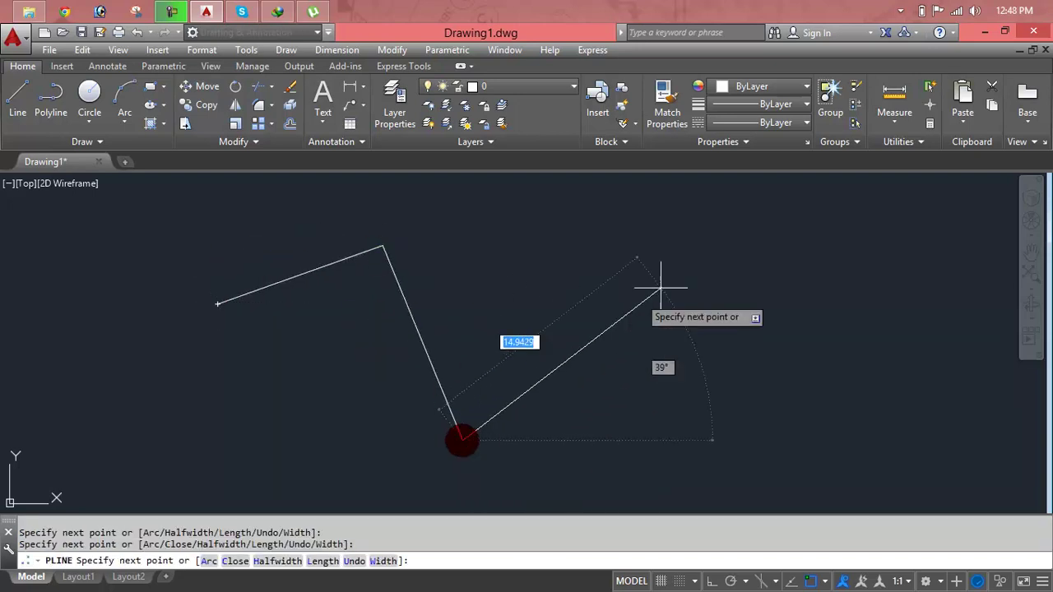
{"action": "left_click", "coordinate": [713, 267]}
{"action": "middle_click_drag", "start_coordinate": [713, 271], "coordinate": [717, 255]}
{"action": "left_click", "coordinate": [884, 365]}
- Add the inner return vertices and close the polyline with the C option
{"action": "left_click", "coordinate": [703, 368]}
{"action": "left_click", "coordinate": [704, 304]}
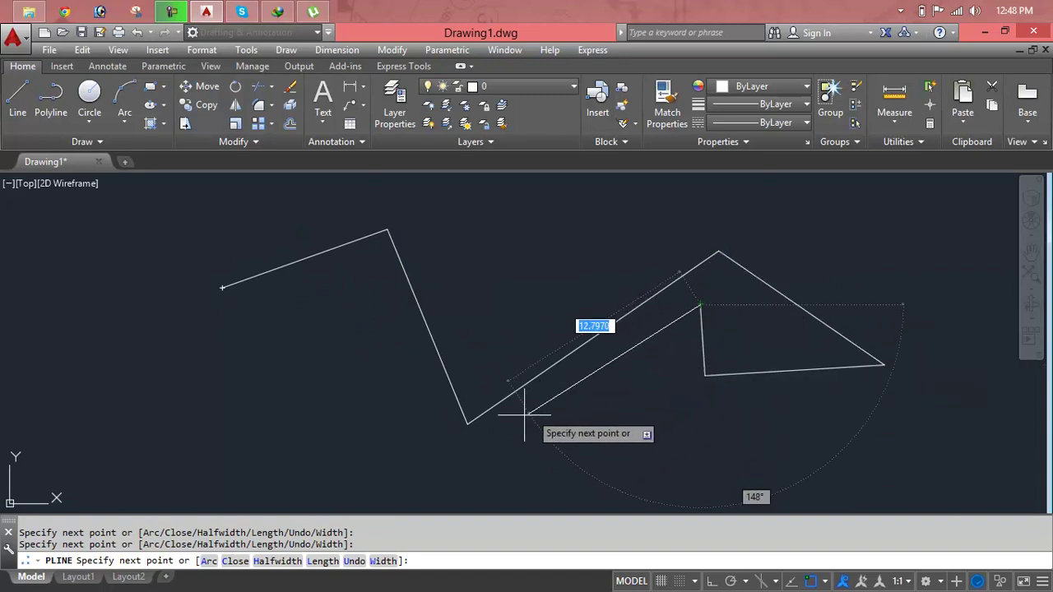
{"action": "left_click", "coordinate": [466, 444]}
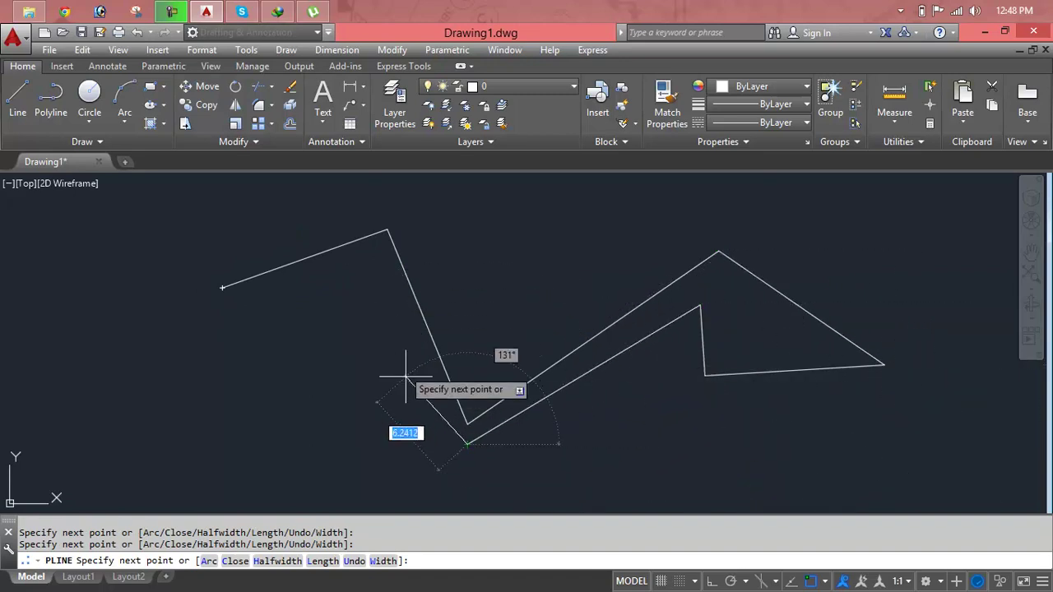
{"action": "left_click", "coordinate": [426, 425]}
{"action": "left_click", "coordinate": [379, 258]}
{"action": "left_click", "coordinate": [212, 307]}
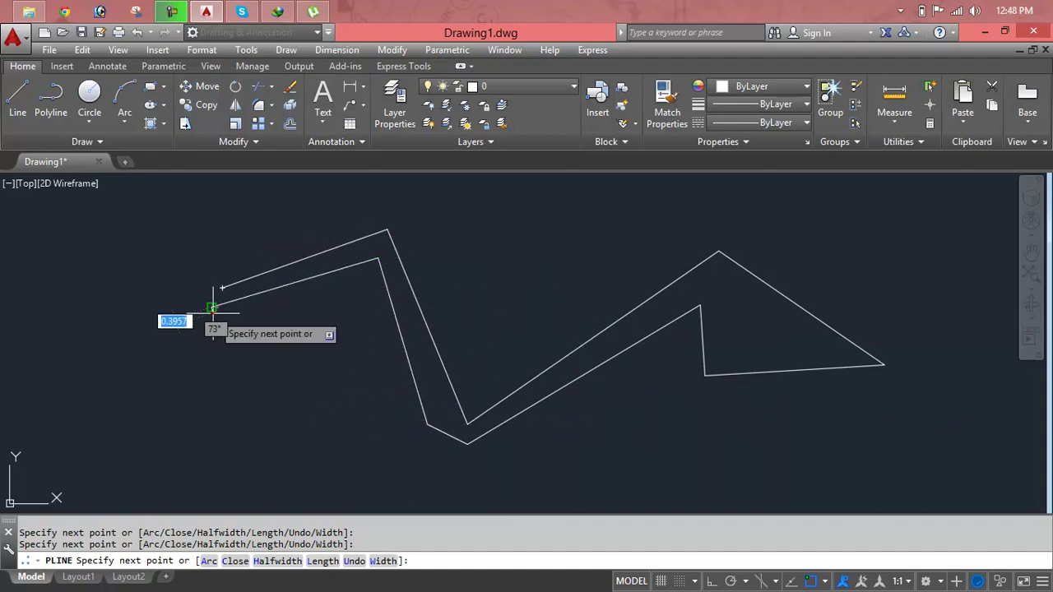
{"action": "type", "text": "c"}
{"action": "key", "text": "Return"}
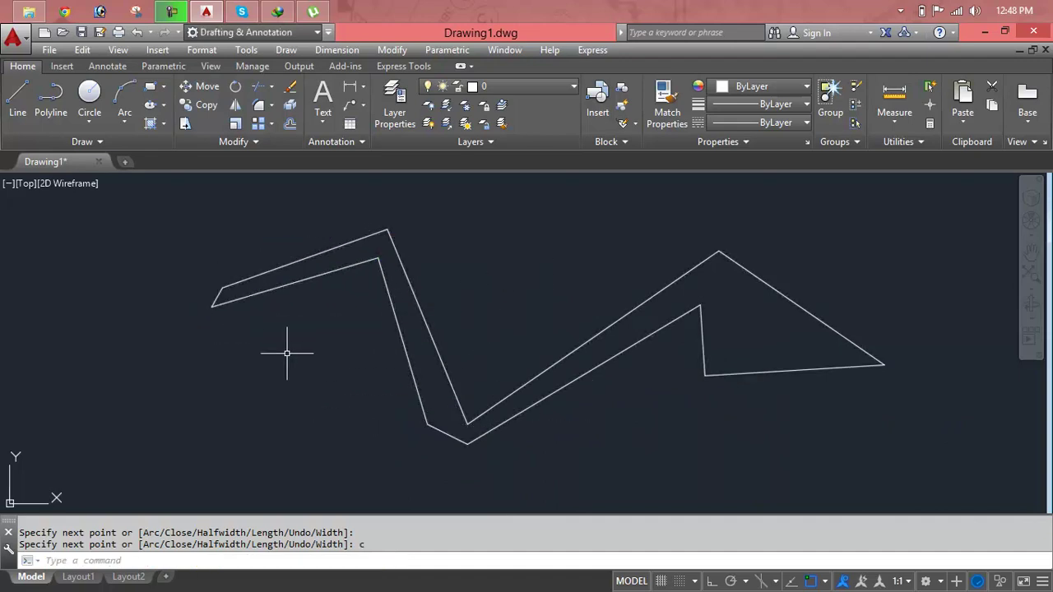
- Explode the zigzag polyline with X into individual lines
{"action": "type", "text": "x"}
{"action": "key", "text": "Return"}
{"action": "left_click", "coordinate": [415, 305]}
{"action": "key", "text": "Return"}
- Move two diagonal segments away to show they are separate, then undo the moves
{"action": "left_click", "coordinate": [427, 322]}
{"action": "left_click", "coordinate": [428, 324]}
{"action": "left_click", "coordinate": [519, 266]}
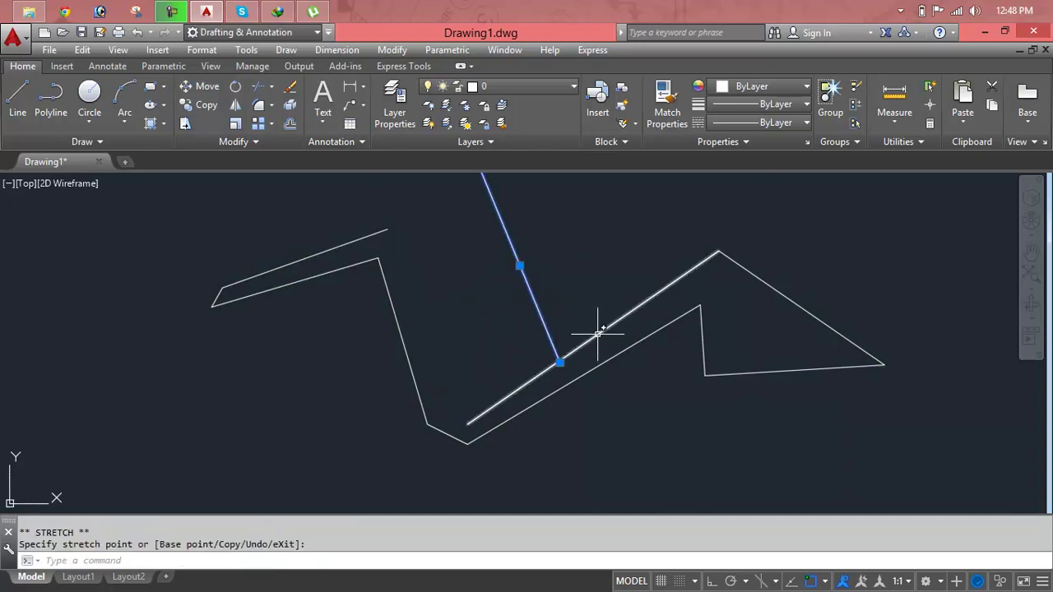
{"action": "left_click", "coordinate": [597, 335]}
{"action": "left_click", "coordinate": [592, 337]}
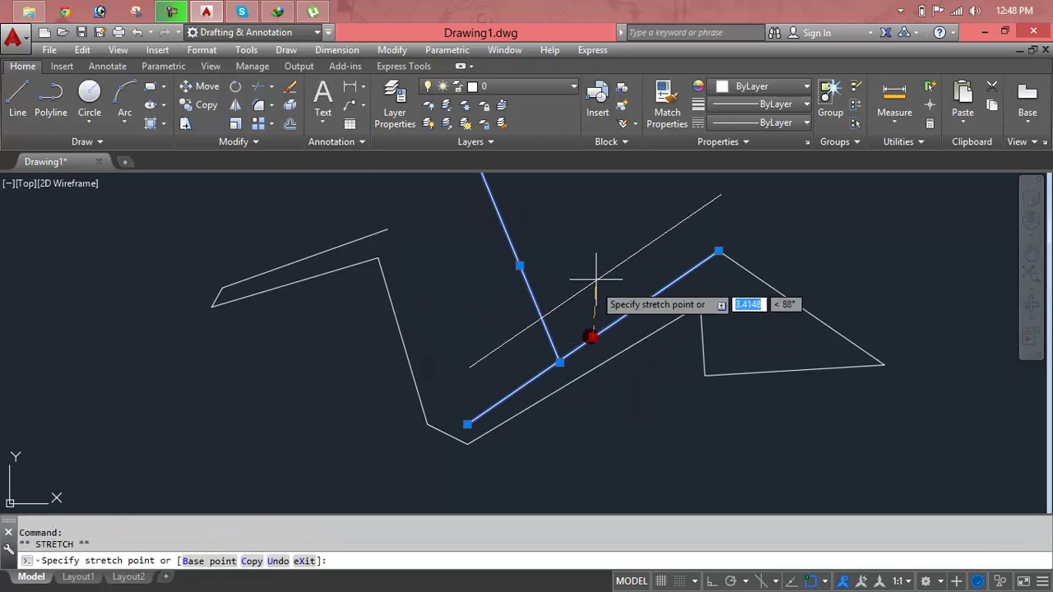
{"action": "left_click", "coordinate": [695, 220]}
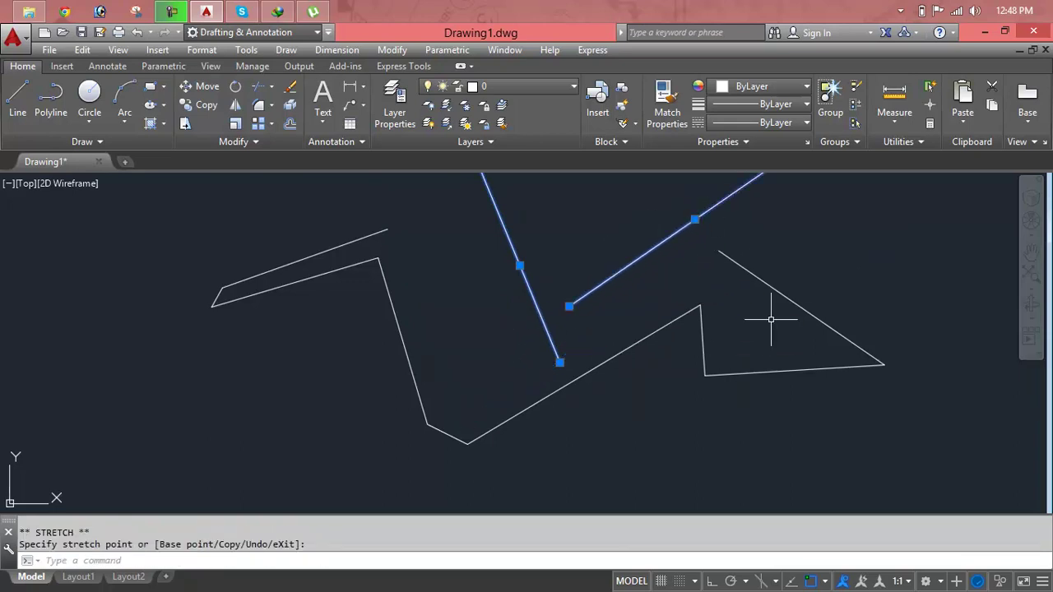
{"action": "key", "text": "ctrl+z"}
{"action": "key", "text": "ctrl+z"}
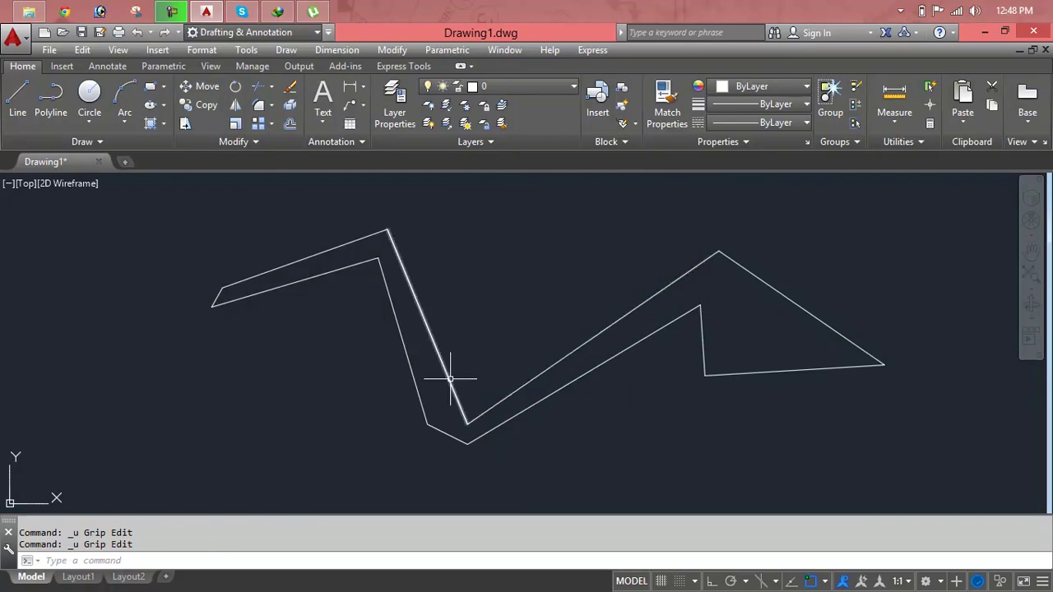
- Create a boundary polyline with BO by picking a point inside the zigzag outline
{"action": "type", "text": "B"}
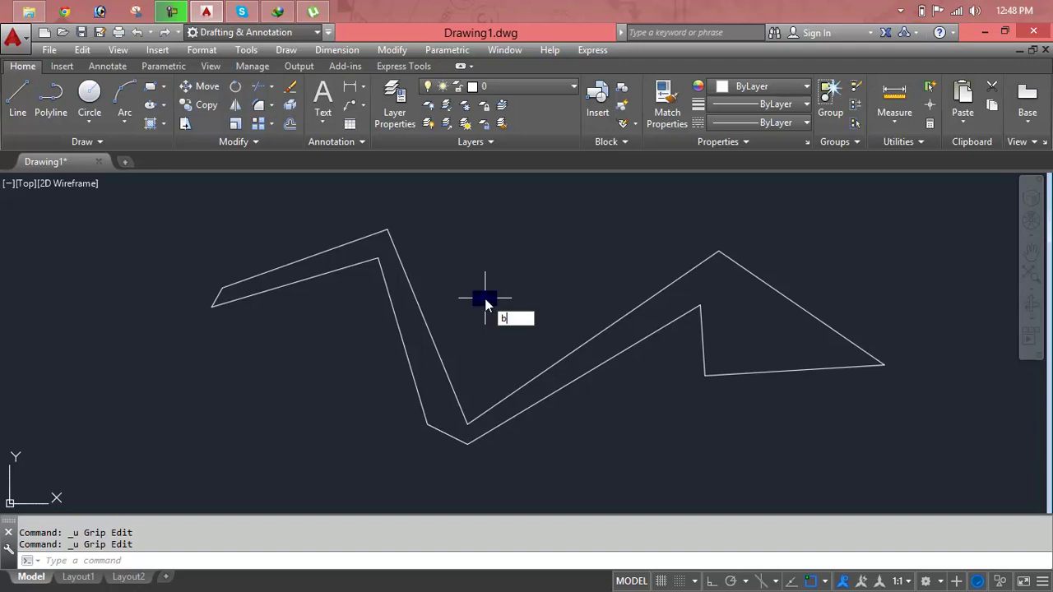
{"action": "type", "text": "O"}
{"action": "key", "text": "Return"}
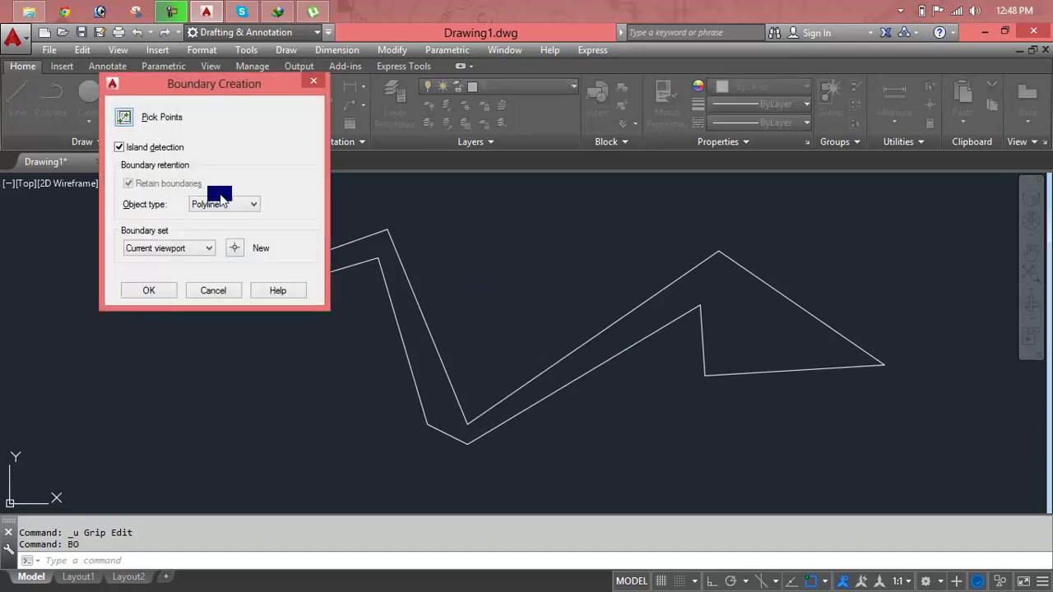
{"action": "left_click", "coordinate": [121, 119]}
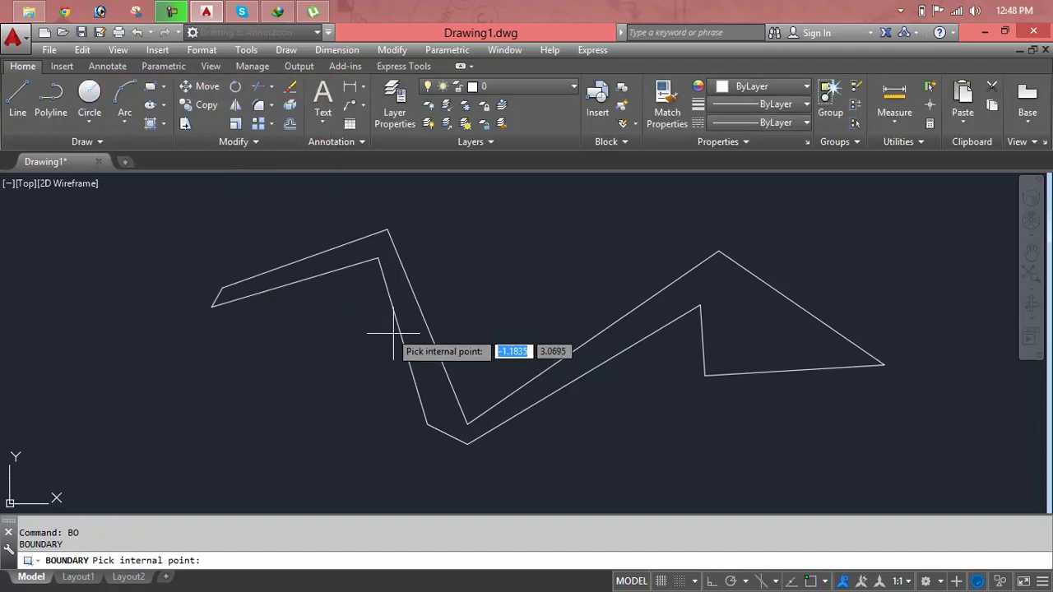
{"action": "left_click", "coordinate": [417, 330]}
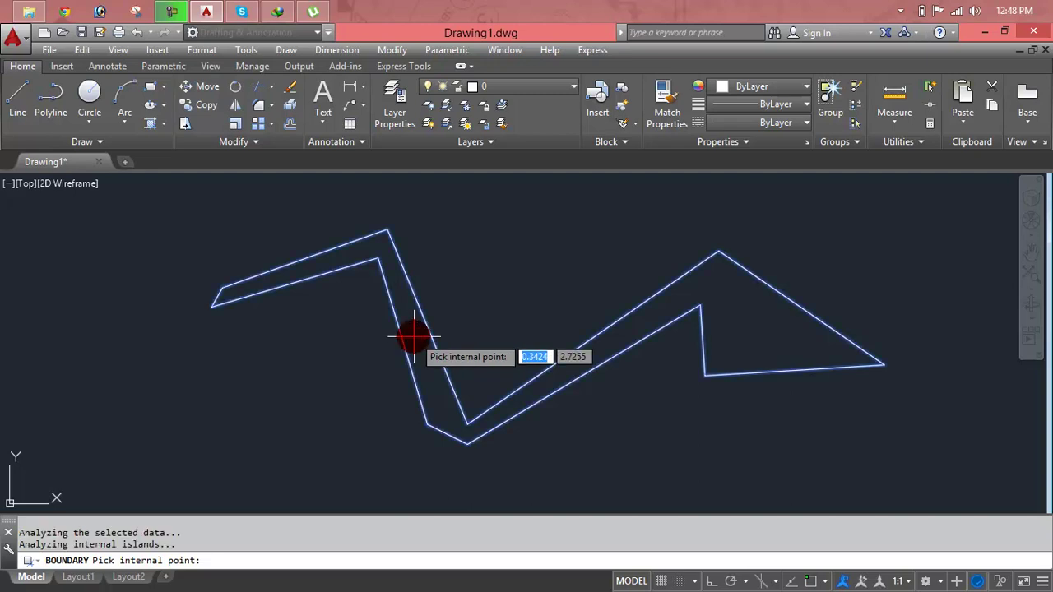
{"action": "key", "text": "Return"}
- Select the new boundary polyline, grab its bottom vertex grip, then cancel without changing it
{"action": "left_click", "coordinate": [430, 331]}
{"action": "left_click", "coordinate": [467, 425]}
{"action": "key", "text": "Escape"}
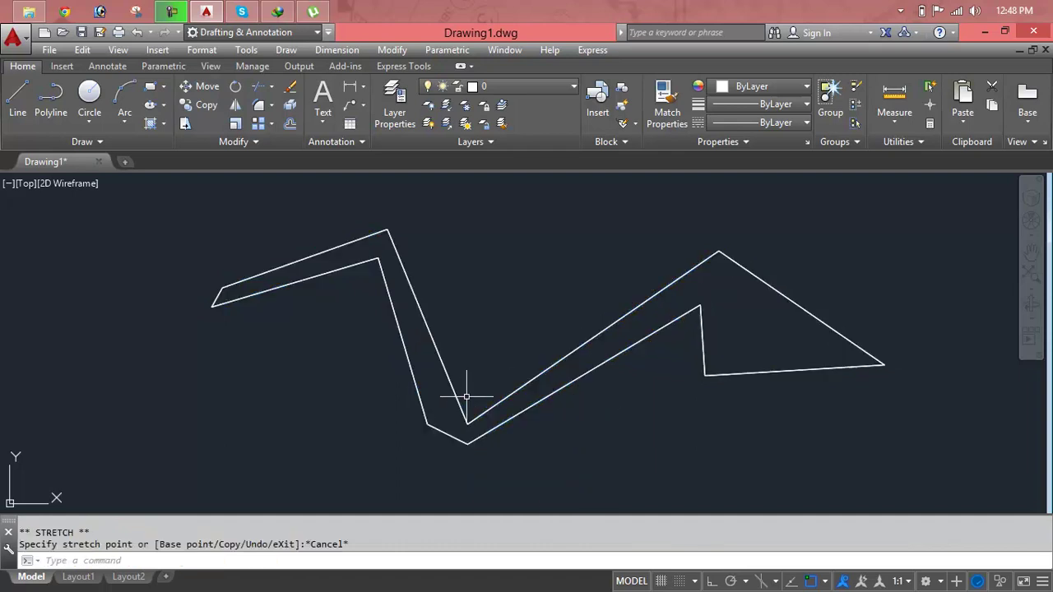
{"action": "key", "text": "Escape"}
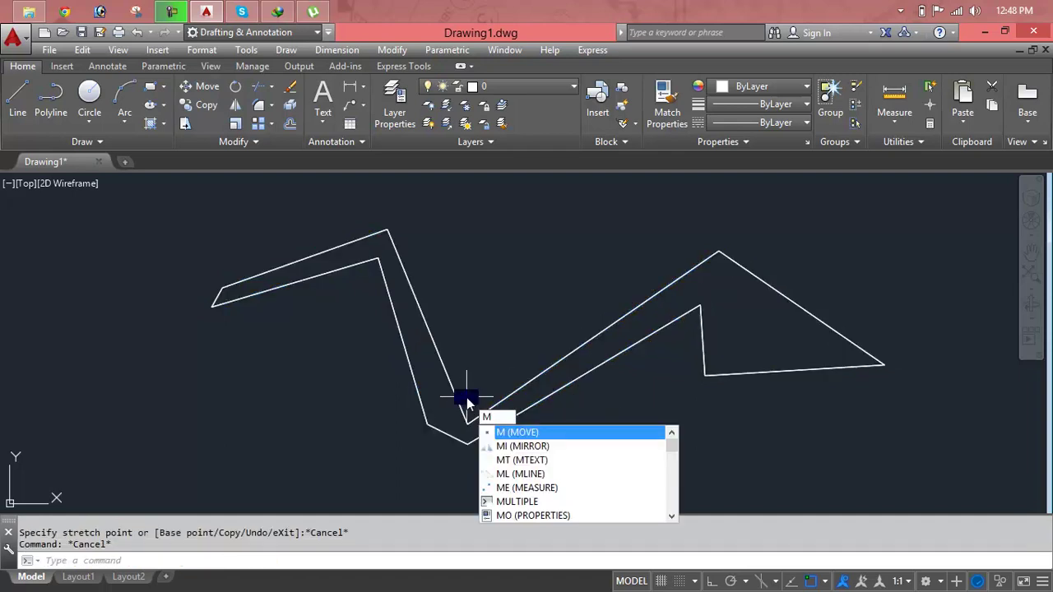
- Move the boundary polyline up and to the right to show it is separate
{"action": "key", "text": "Return"}
{"action": "left_click", "coordinate": [453, 393]}
{"action": "key", "text": "Return"}
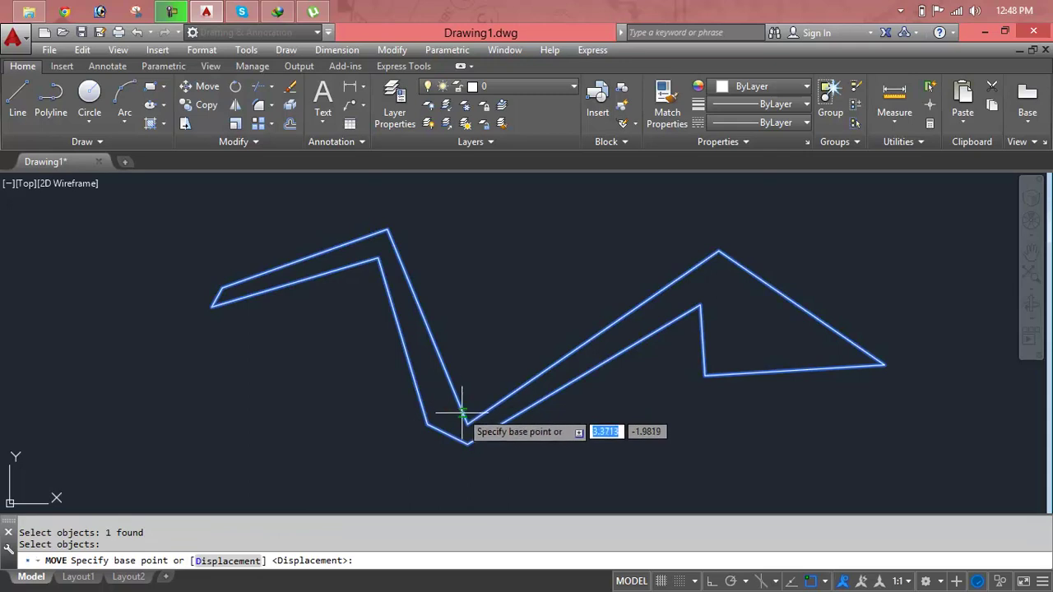
{"action": "left_click", "coordinate": [469, 421]}
{"action": "left_click", "coordinate": [523, 351]}
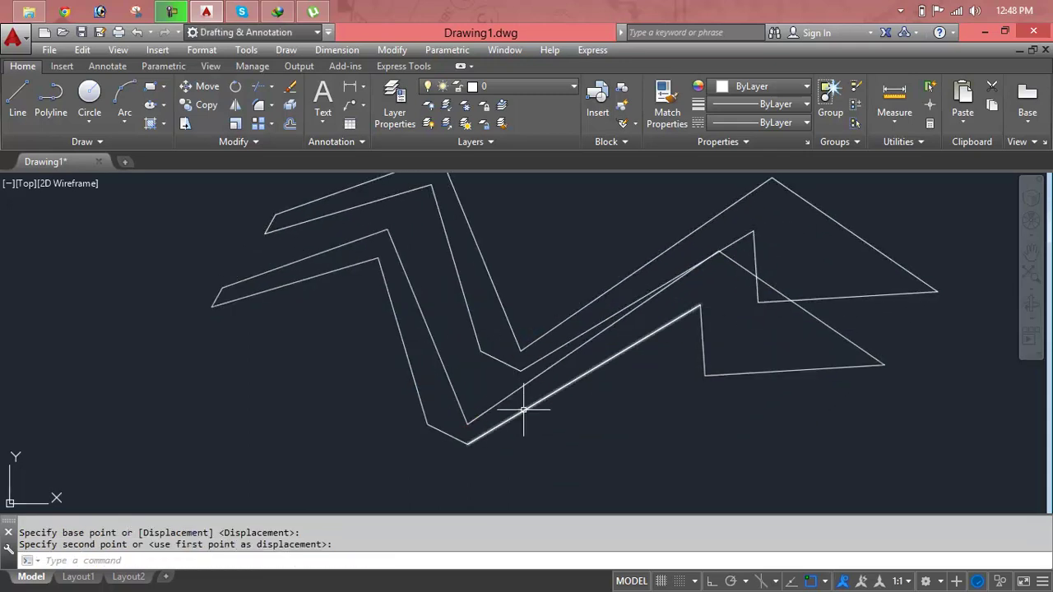
- Undo the move, the vertex edit and the boundary creation
{"action": "key", "text": "ctrl+z"}
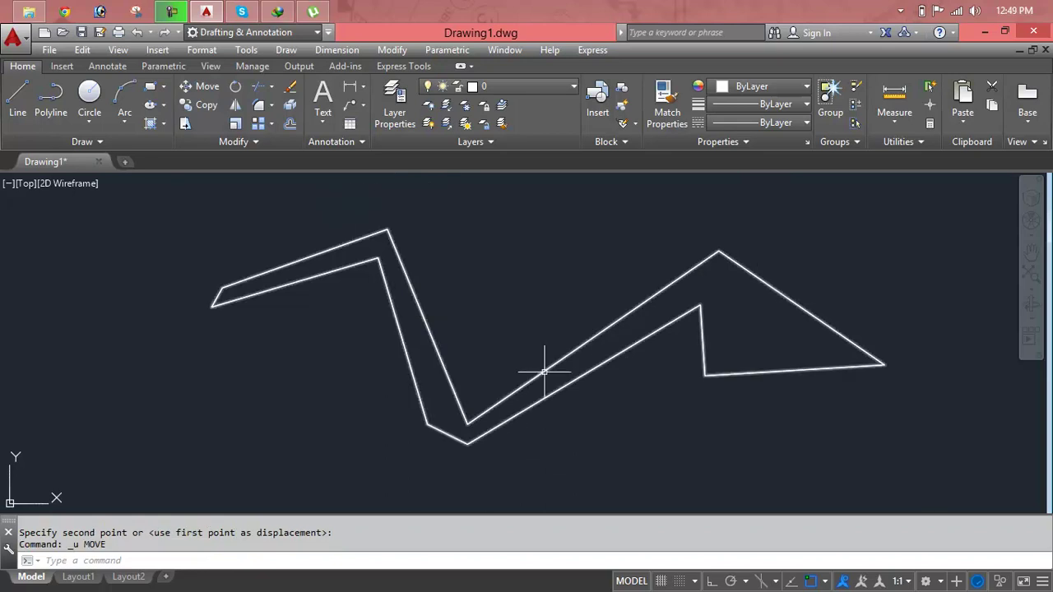
{"action": "key", "text": "ctrl+z"}
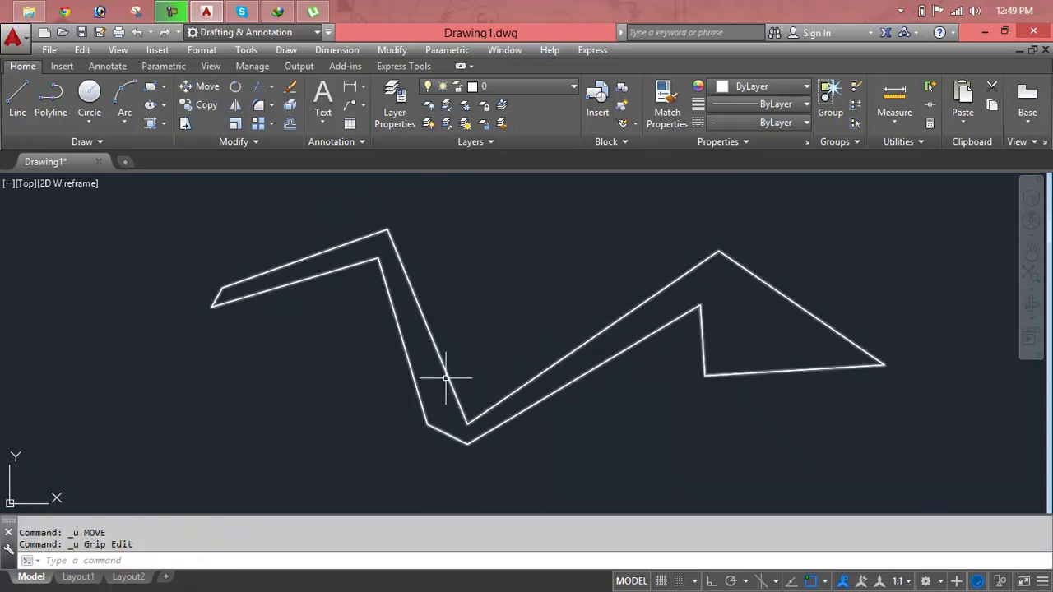
{"action": "key", "text": "ctrl+z"}
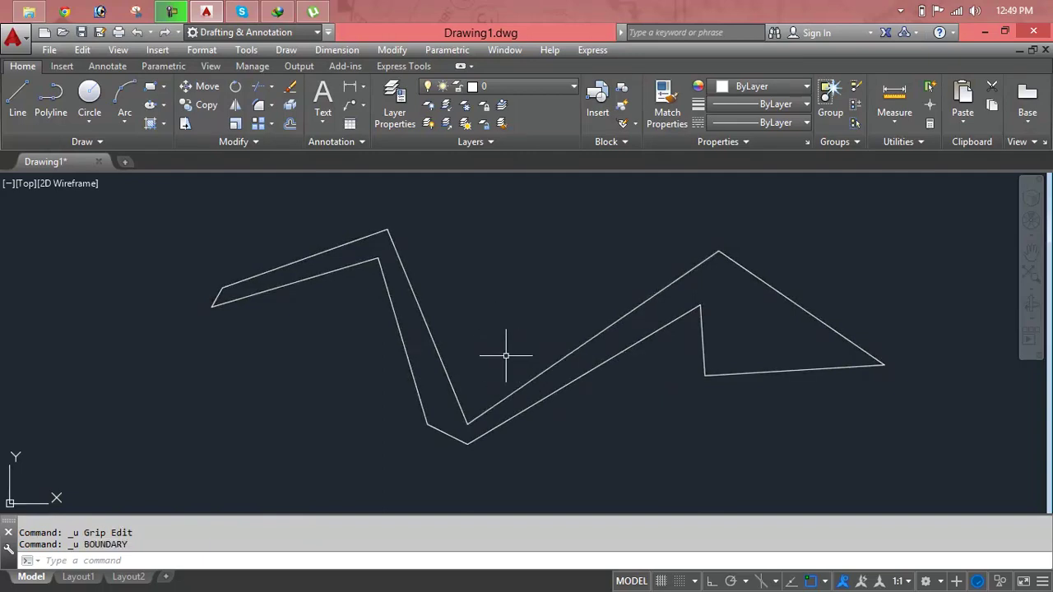
{"action": "key", "text": "Escape"}
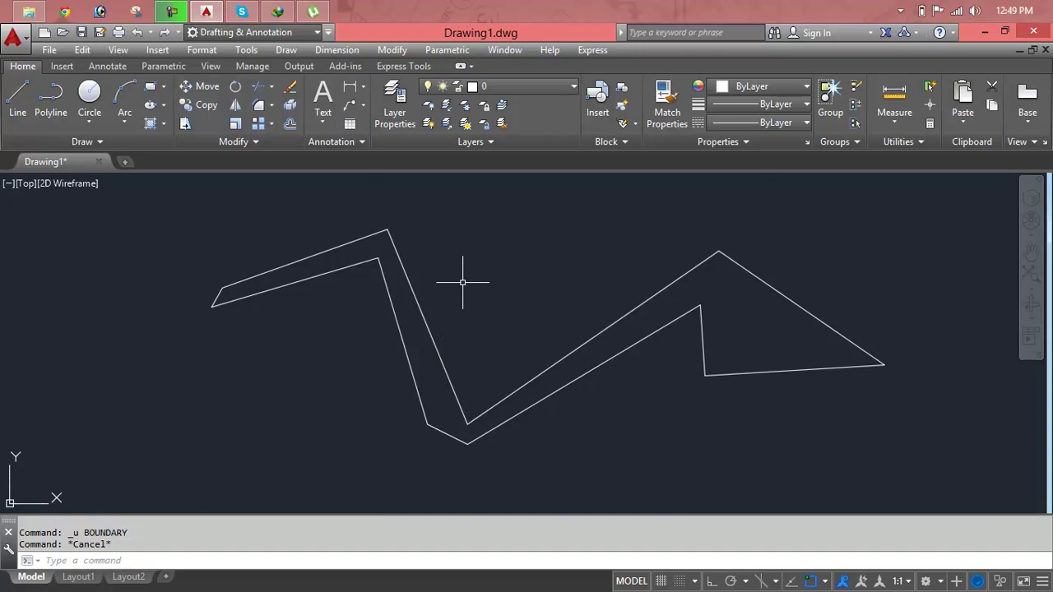
- Try the Region tool from the expanded Draw panel, then cancel it
{"action": "left_click", "coordinate": [109, 142]}
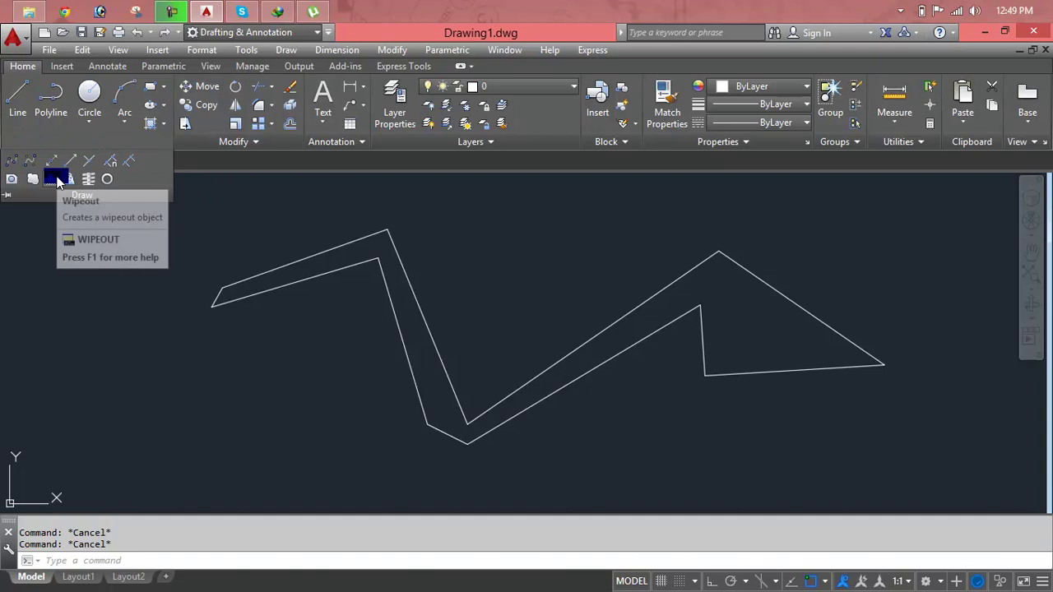
{"action": "left_click", "coordinate": [12, 178]}
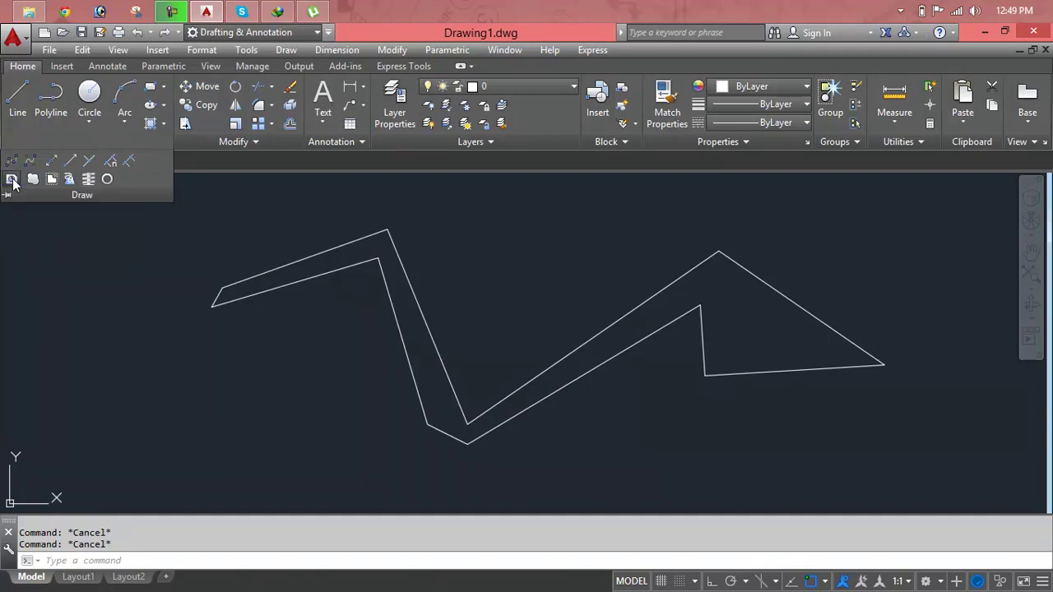
{"action": "left_click", "coordinate": [303, 261]}
{"action": "key", "text": "Escape"}
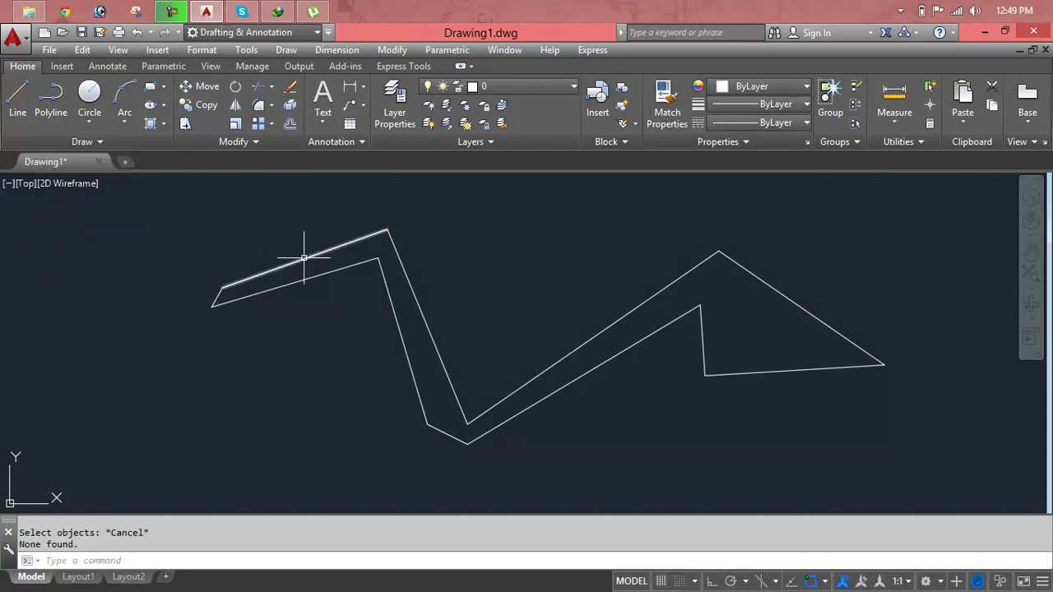
- Make one region from all 11 zigzag lines with a crossing-window selection
{"action": "type", "text": "R"}
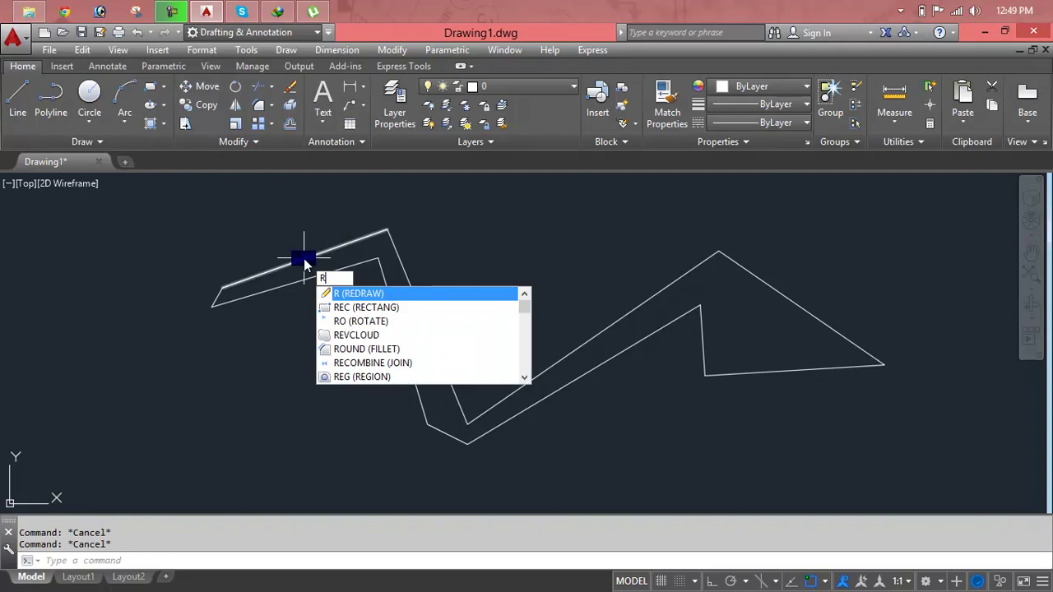
{"action": "type", "text": "EG"}
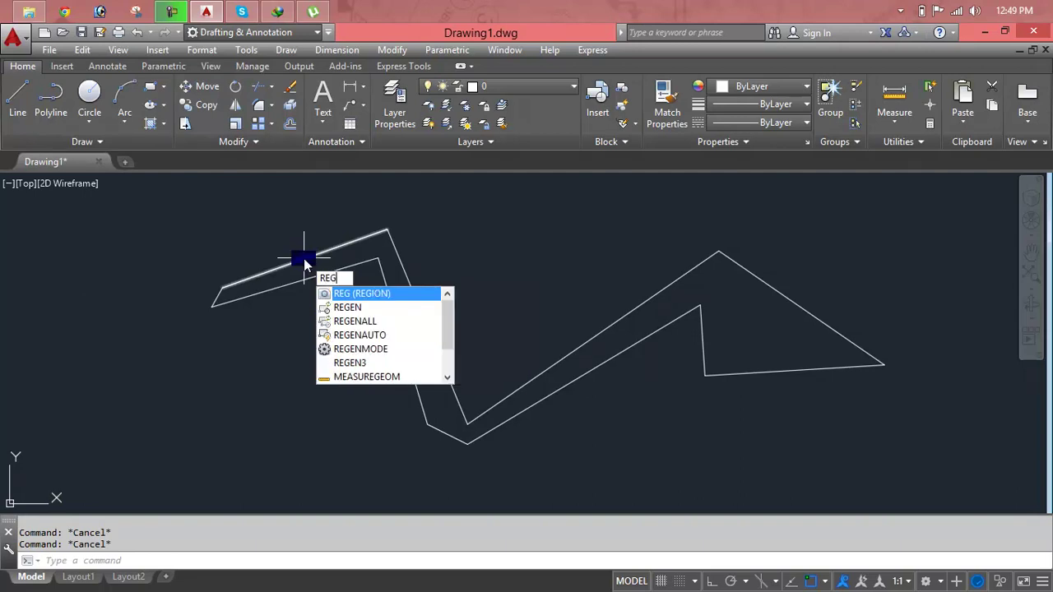
{"action": "key", "text": "Return"}
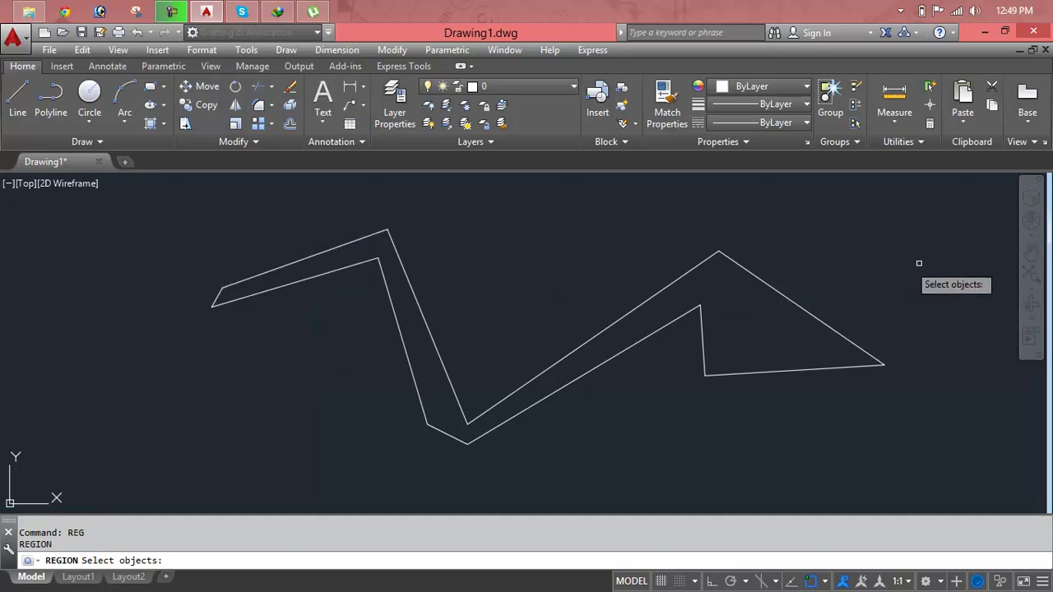
{"action": "left_click", "coordinate": [945, 254]}
{"action": "left_click", "coordinate": [182, 440]}
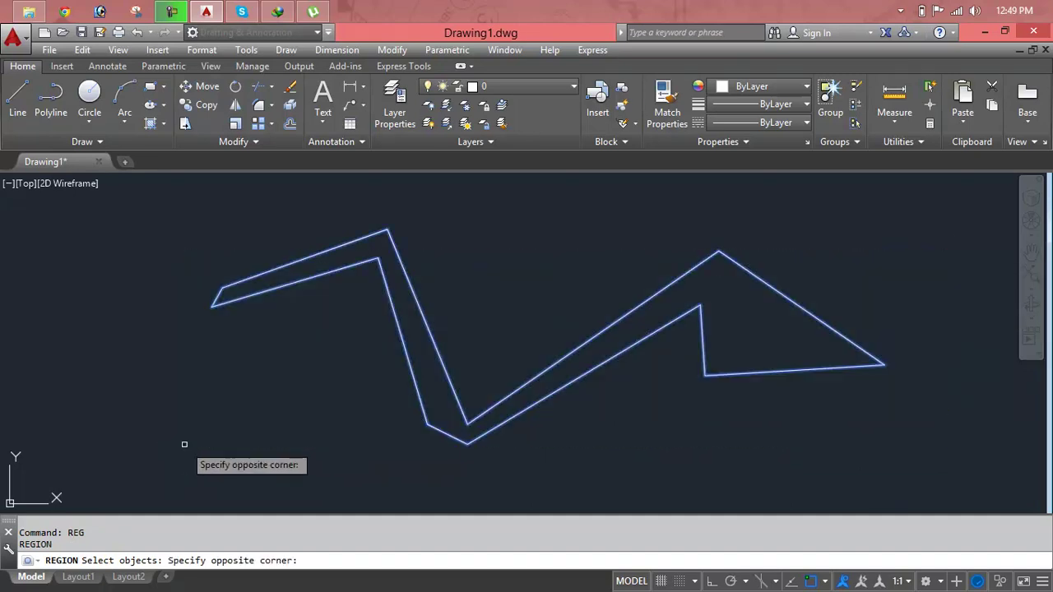
{"action": "right_click", "coordinate": [519, 279]}
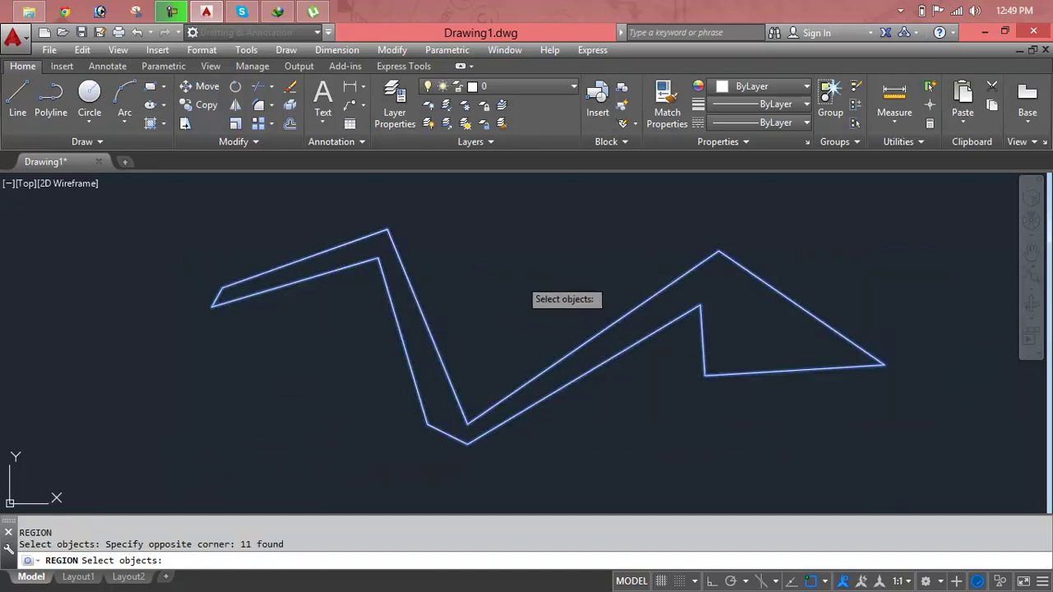
{"action": "left_click", "coordinate": [553, 364]}
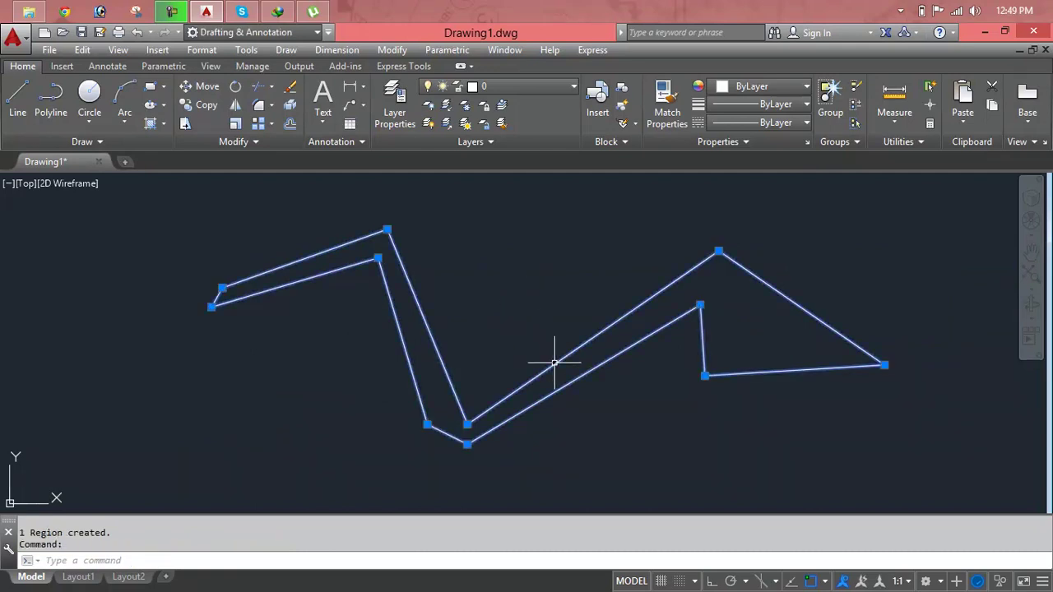
{"action": "key", "text": "Escape"}
{"action": "key", "text": "Escape"}
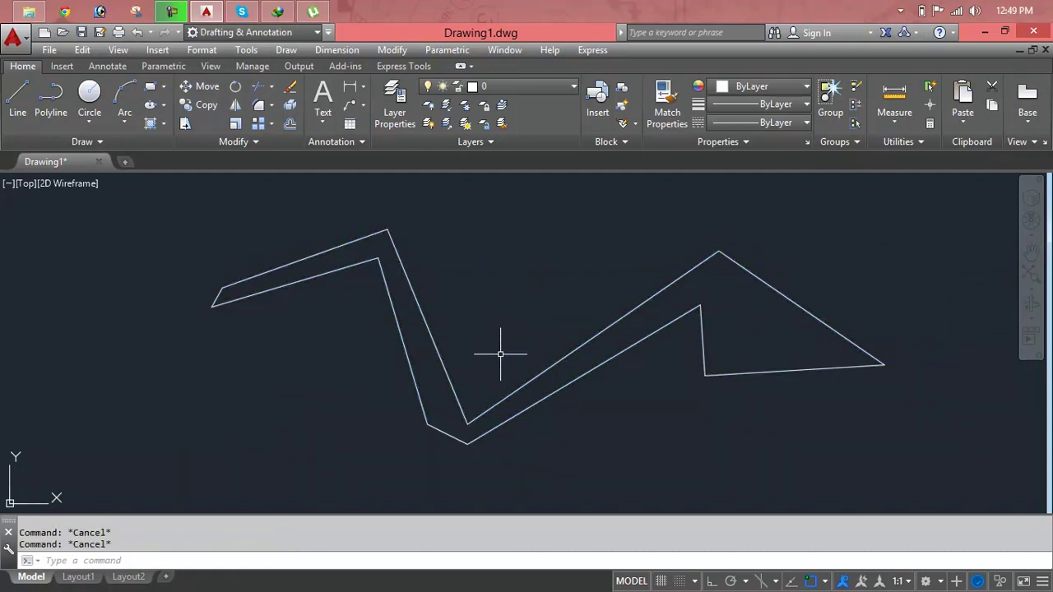
- Open the Block Definition dialog and close it without creating a block
{"action": "type", "text": "b"}
{"action": "key", "text": "Return"}
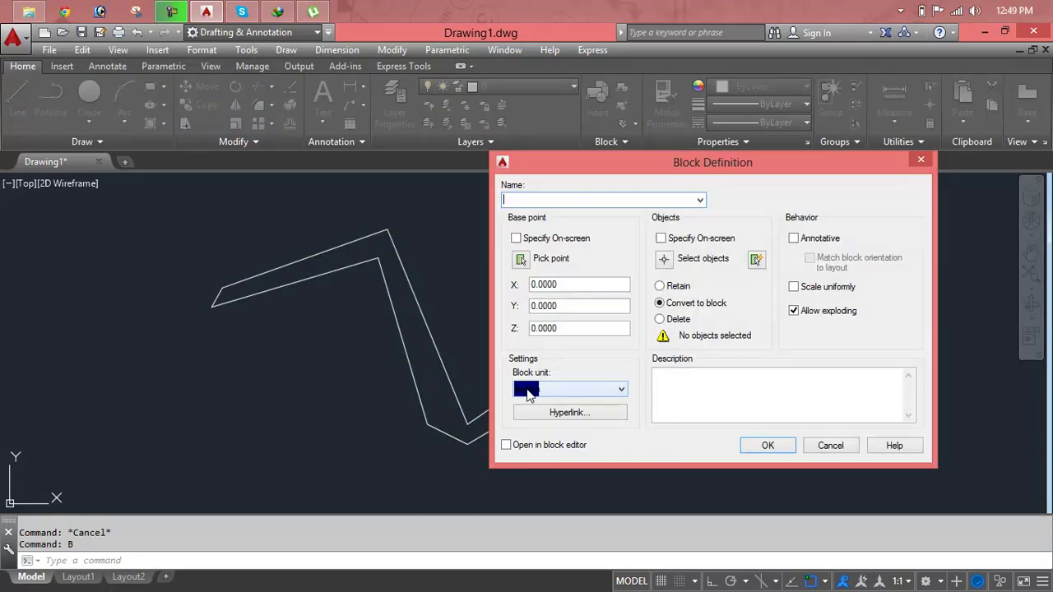
{"action": "left_click", "coordinate": [918, 176]}
- Move the zigzag region slightly as one object to its new position
{"action": "type", "text": "m"}
{"action": "key", "text": "Return"}
{"action": "left_click", "coordinate": [638, 302]}
{"action": "key", "text": "Return"}
{"action": "left_click", "coordinate": [638, 304]}
{"action": "left_click", "coordinate": [656, 242]}
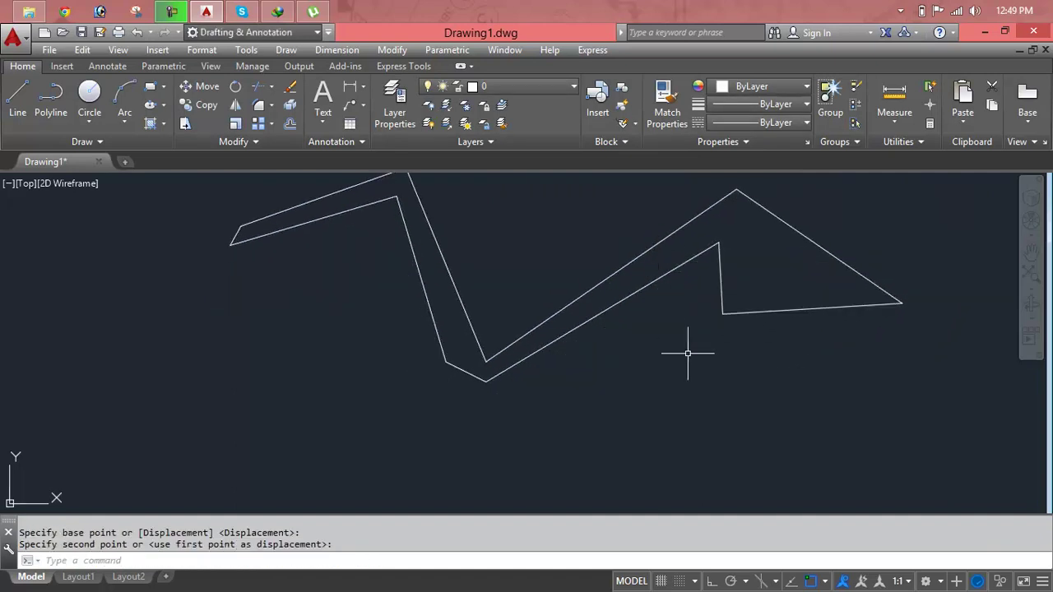
{"action": "key", "text": "Escape"}
{"action": "key", "text": "Escape"}
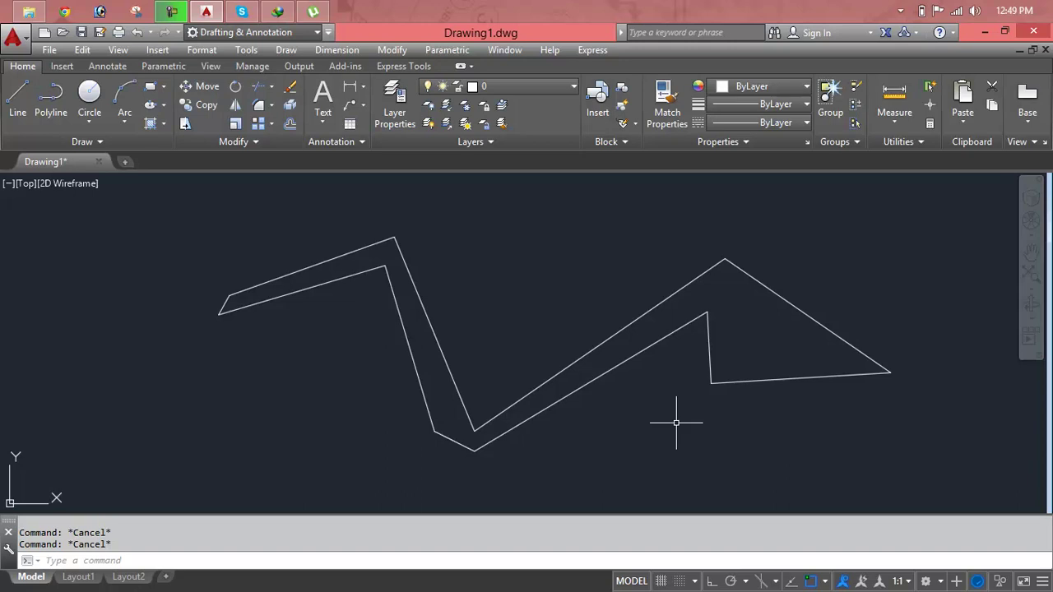
- Explode the zigzag region into separate lines and check that the lower edge is separate
{"action": "type", "text": "x"}
{"action": "key", "text": "Return"}
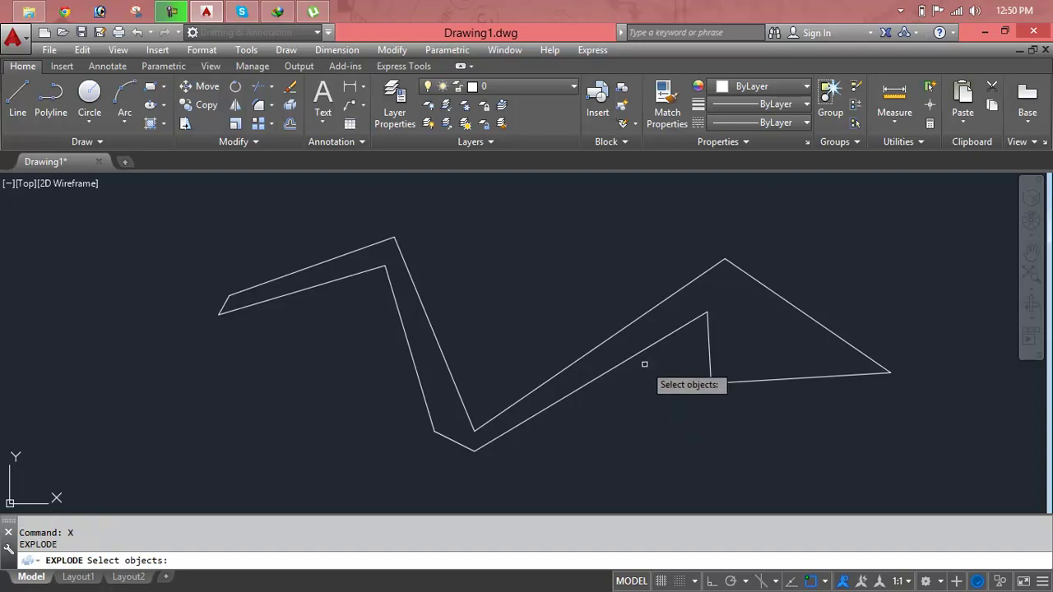
{"action": "left_click", "coordinate": [634, 354]}
{"action": "key", "text": "Return"}
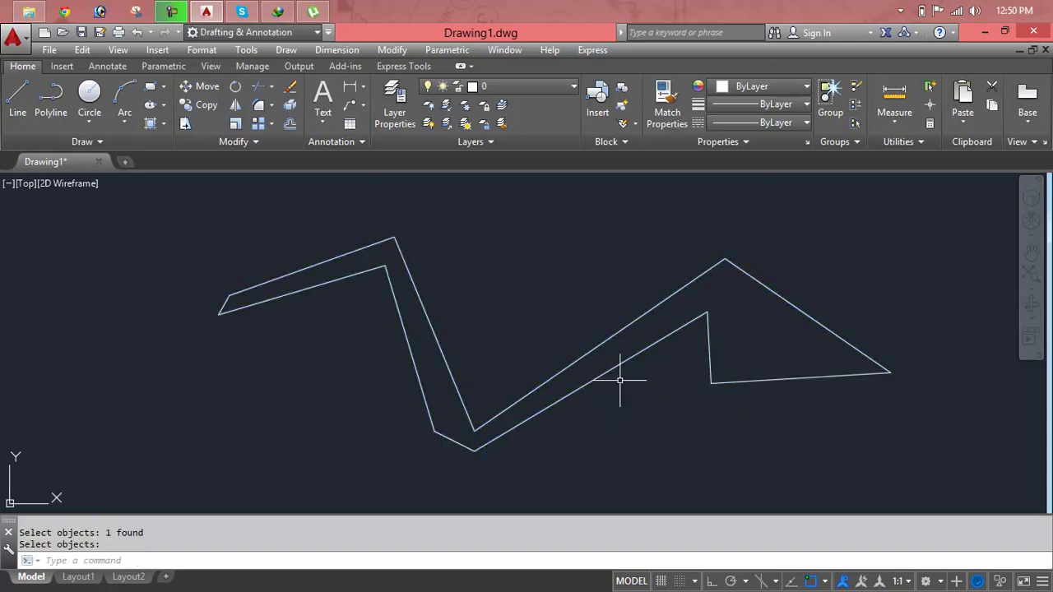
{"action": "key", "text": "Return"}
{"action": "left_click", "coordinate": [617, 368]}
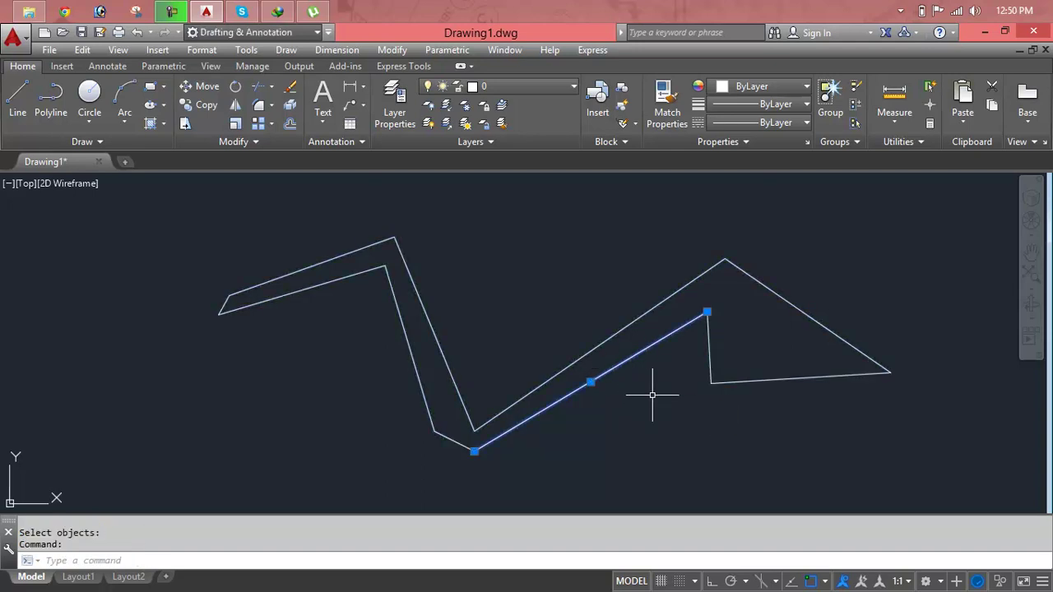
{"action": "key", "text": "Escape"}
{"action": "key", "text": "Escape"}
- Erase all the zigzag lines with a crossing-window selection
{"action": "left_click", "coordinate": [945, 208]}
{"action": "left_click", "coordinate": [152, 470]}
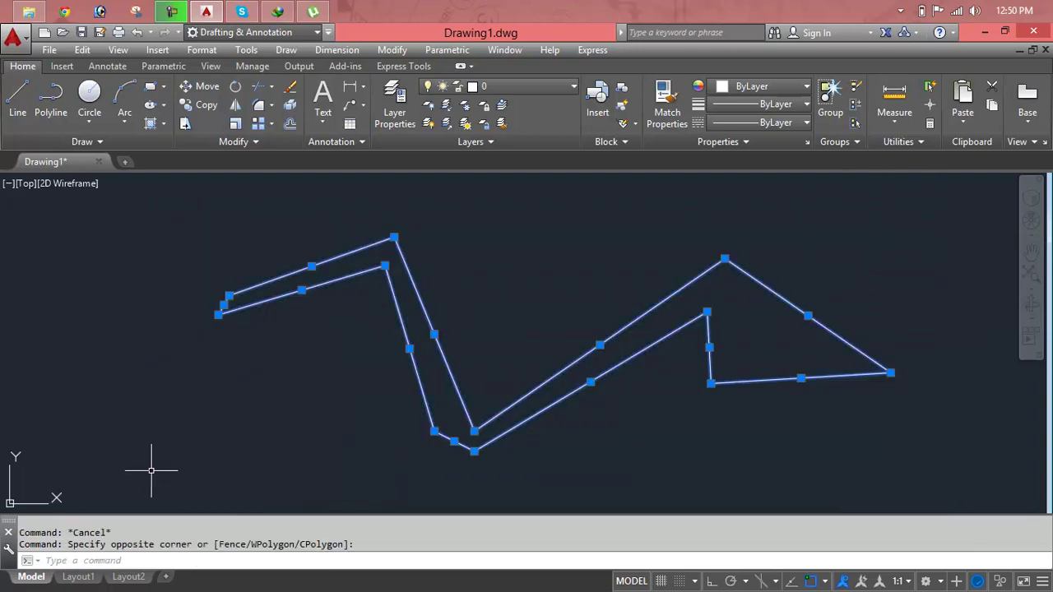
{"action": "key", "text": "Delete"}
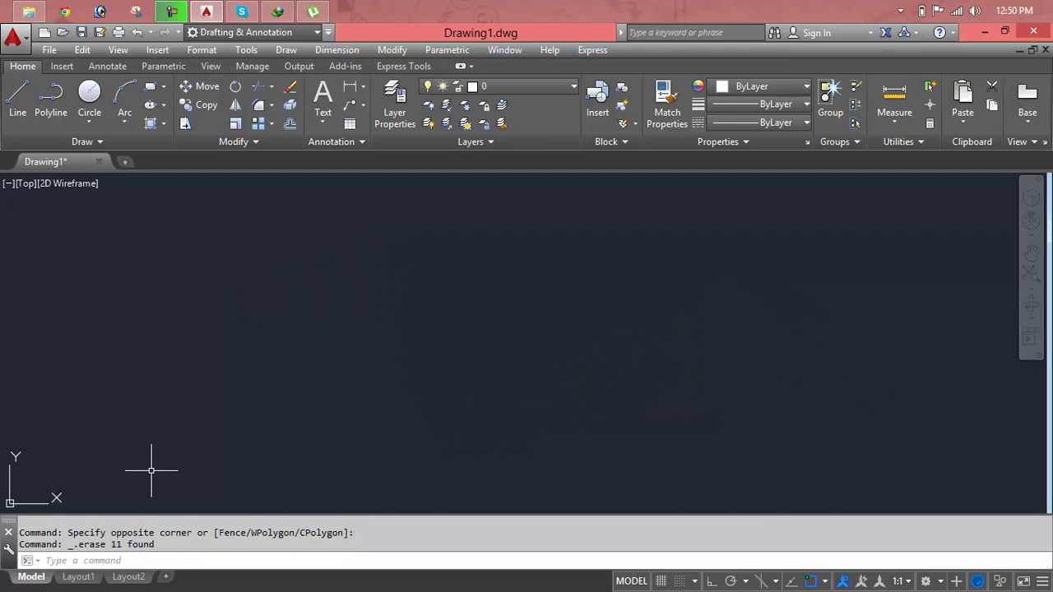